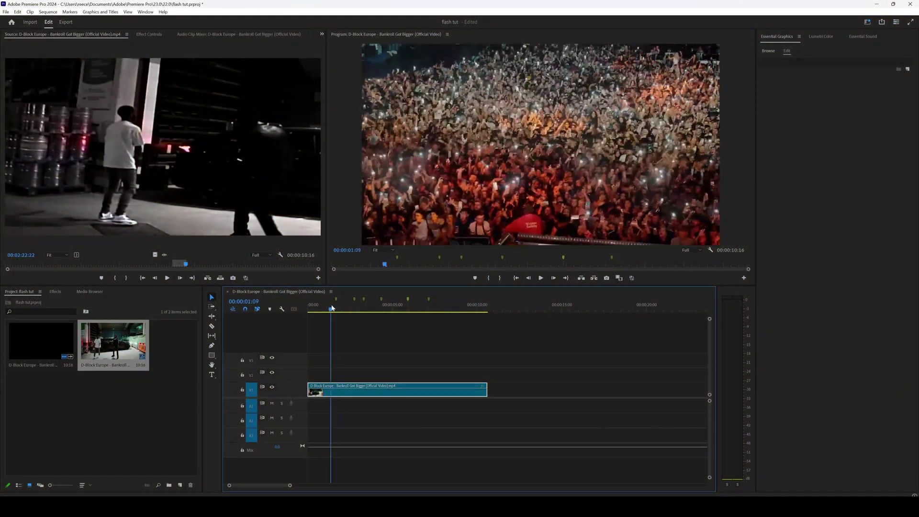
Preview the sequence, return the playhead to the start, and create a 1920 × 1080 adjustment layer in the project
{"action": "key", "text": "space"}
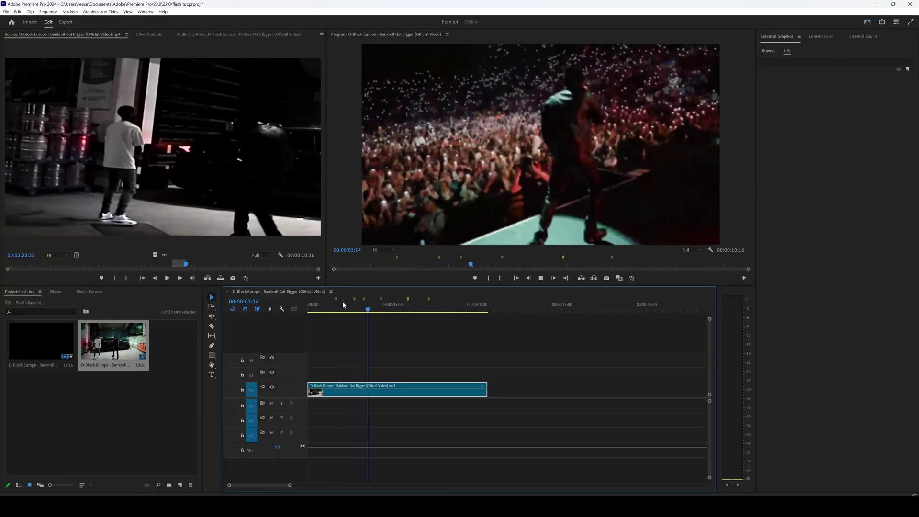
{"action": "mouse_move", "coordinate": [343, 311]}
{"action": "left_mouse_down"}
{"action": "mouse_move", "coordinate": [333, 309]}
{"action": "mouse_move", "coordinate": [424, 311]}
{"action": "mouse_move", "coordinate": [307, 312]}
{"action": "left_mouse_up"}
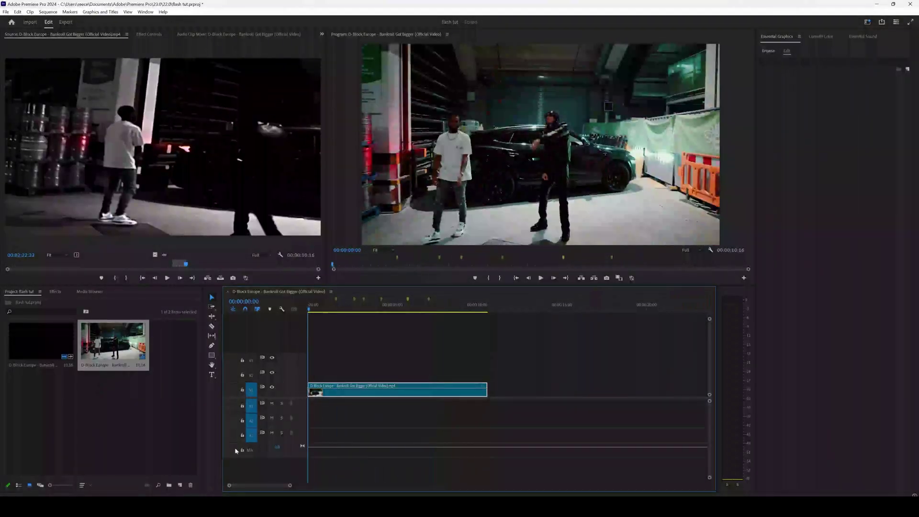
{"action": "left_click", "coordinate": [180, 486]}
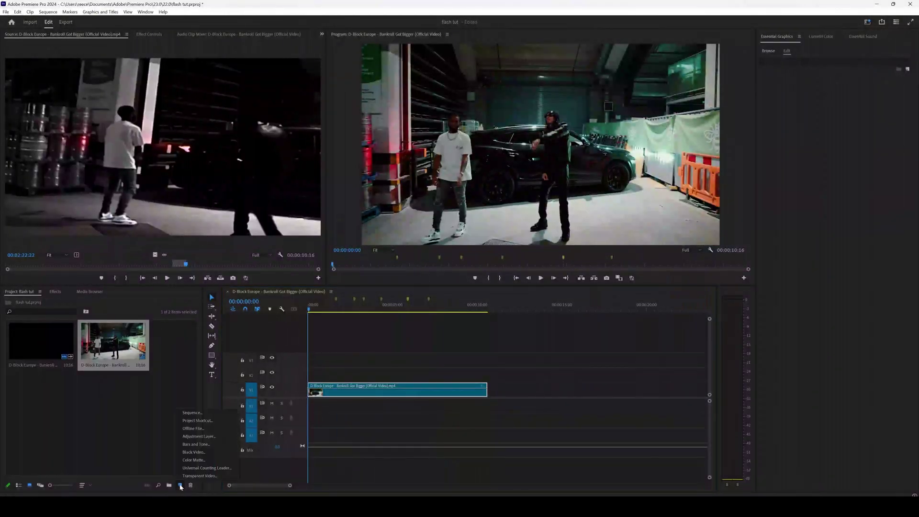
{"action": "left_click", "coordinate": [207, 437]}
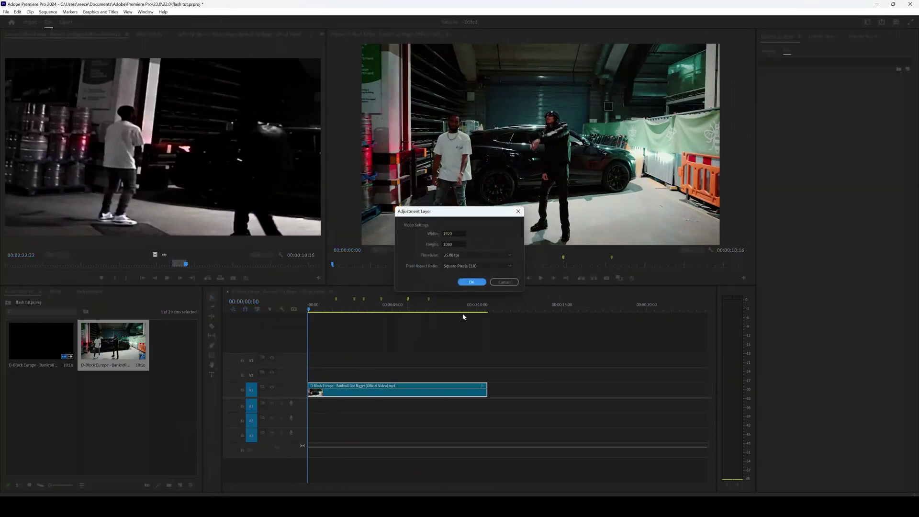
{"action": "left_click", "coordinate": [471, 281]}
Mark a 14-frame section of the adjustment layer as source and place it on the second video track, centred on the first marker
{"action": "double_click", "coordinate": [168, 338]}
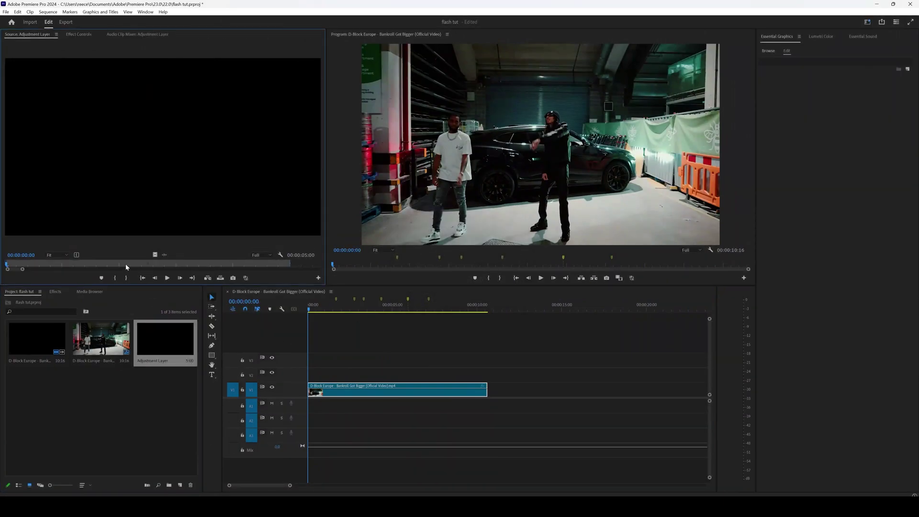
{"action": "left_click", "coordinate": [114, 279]}
{"action": "key", "text": "space"}
{"action": "key", "text": "space"}
{"action": "left_click", "coordinate": [127, 279]}
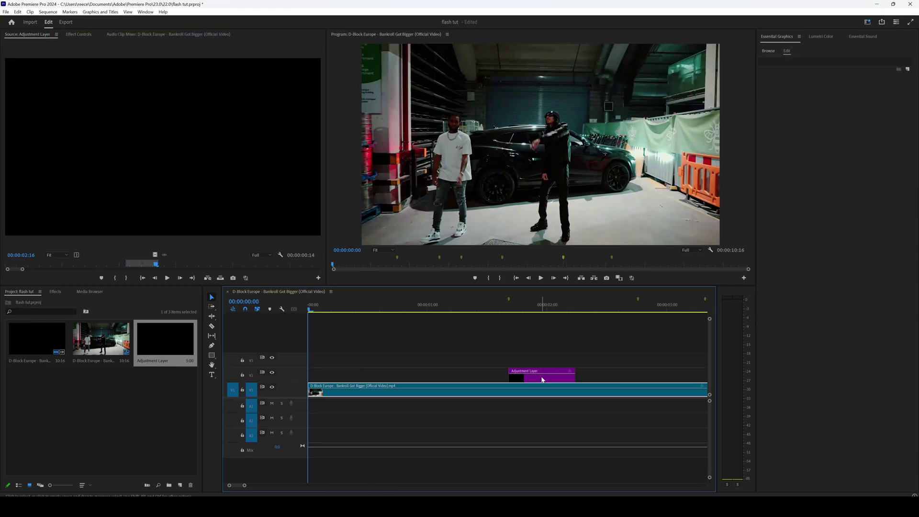
{"action": "left_click_drag", "start_coordinate": [542, 379], "coordinate": [515, 378]}
Cut the video clip on the first video track with the Razor tool at each of the six sequence markers
{"action": "key", "text": "minus"}
{"action": "key", "text": "minus"}
{"action": "key", "text": "minus"}
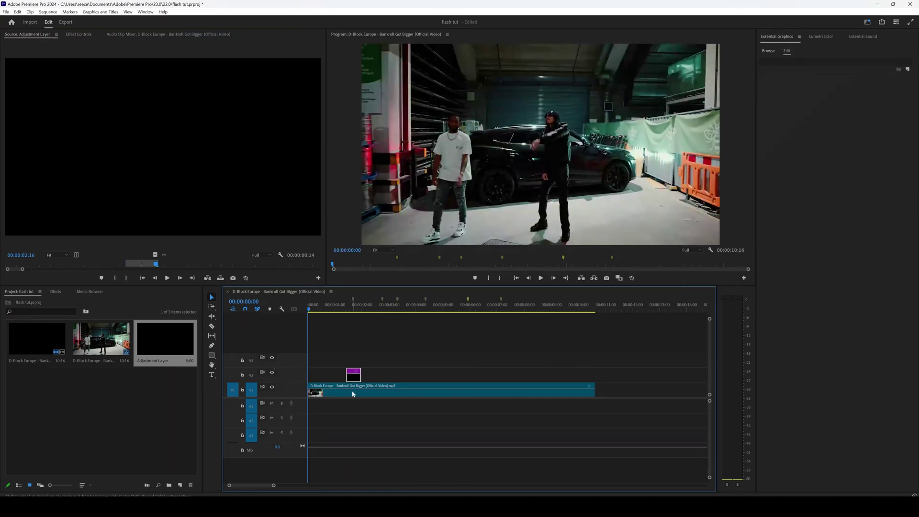
{"action": "key", "text": "c"}
{"action": "left_click", "coordinate": [354, 392]}
{"action": "left_click", "coordinate": [383, 392]}
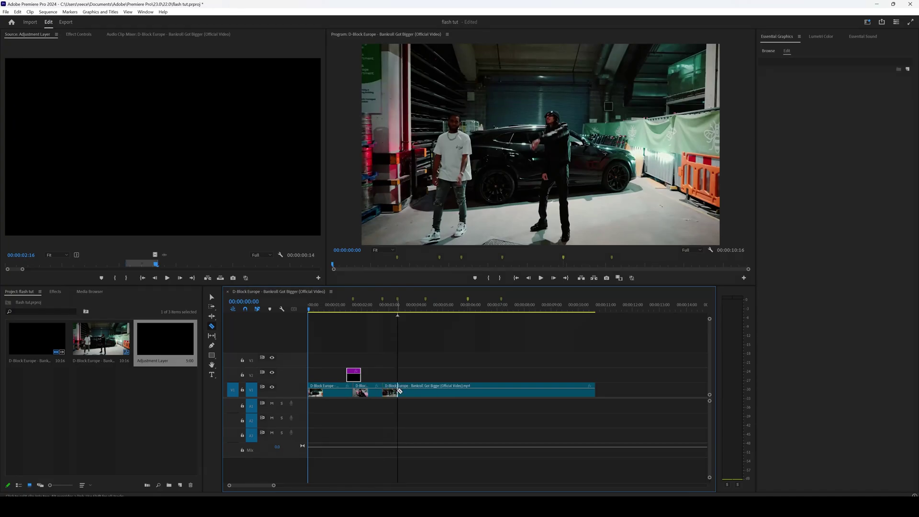
{"action": "left_click", "coordinate": [397, 392]}
{"action": "left_click", "coordinate": [426, 392]}
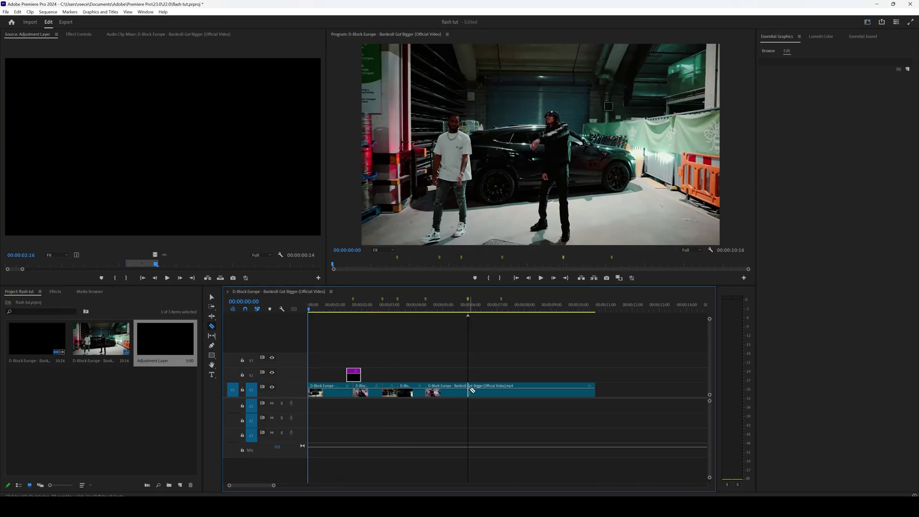
{"action": "left_click", "coordinate": [468, 391]}
{"action": "left_click", "coordinate": [501, 392]}
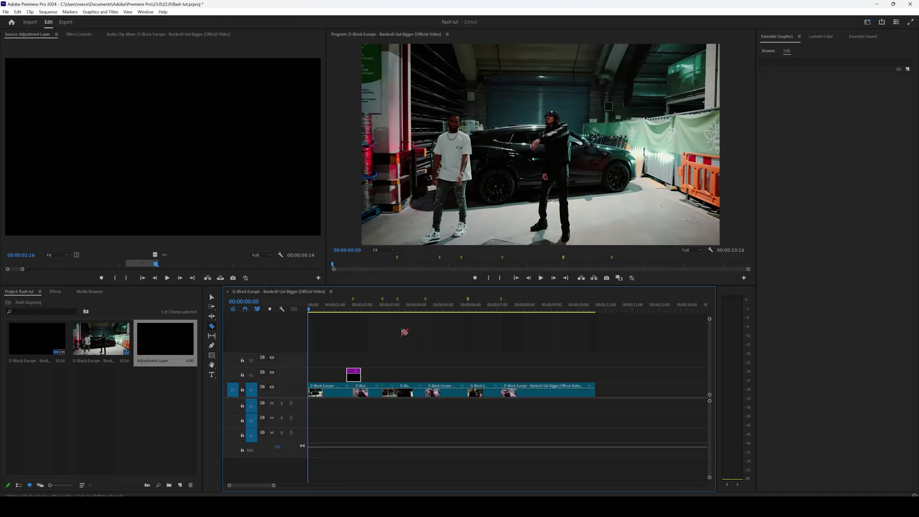
Centre the adjustment layer over the first cut so that it starts at 00:00:01:10
{"action": "mouse_move", "coordinate": [353, 312]}
{"action": "left_mouse_down"}
{"action": "mouse_move", "coordinate": [513, 311]}
{"action": "mouse_move", "coordinate": [336, 319]}
{"action": "left_mouse_up"}
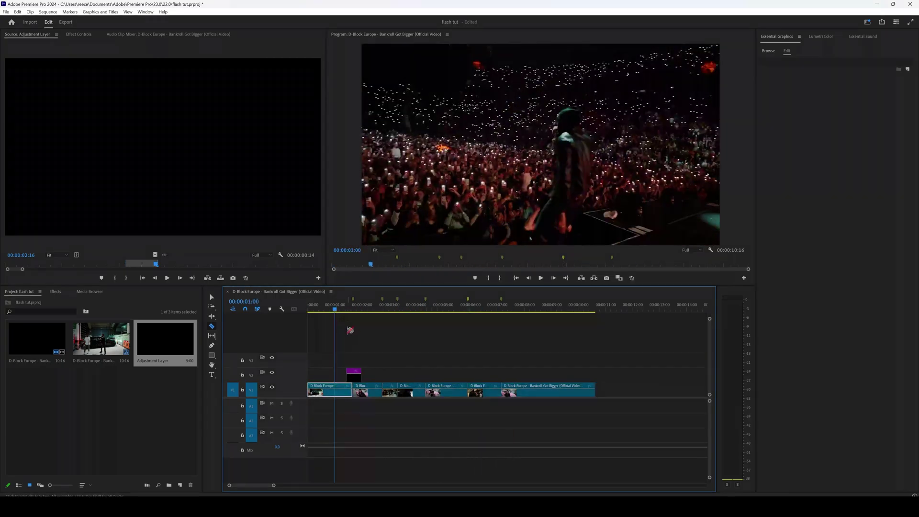
{"action": "key", "text": "v"}
{"action": "left_click", "coordinate": [355, 379]}
{"action": "left_click_drag", "start_coordinate": [274, 486], "coordinate": [241, 486]}
{"action": "left_click", "coordinate": [536, 310]}
{"action": "left_click_drag", "start_coordinate": [537, 310], "coordinate": [535, 310]}
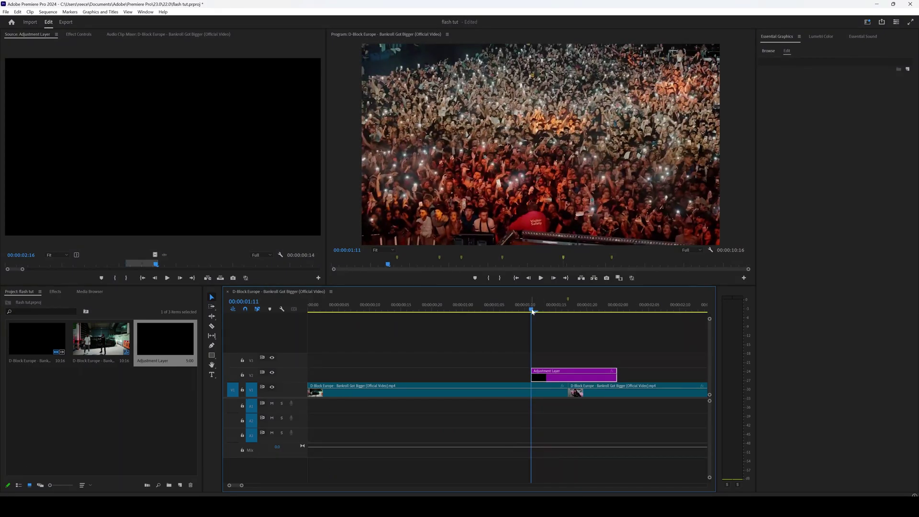
{"action": "left_click_drag", "start_coordinate": [587, 379], "coordinate": [585, 385]}
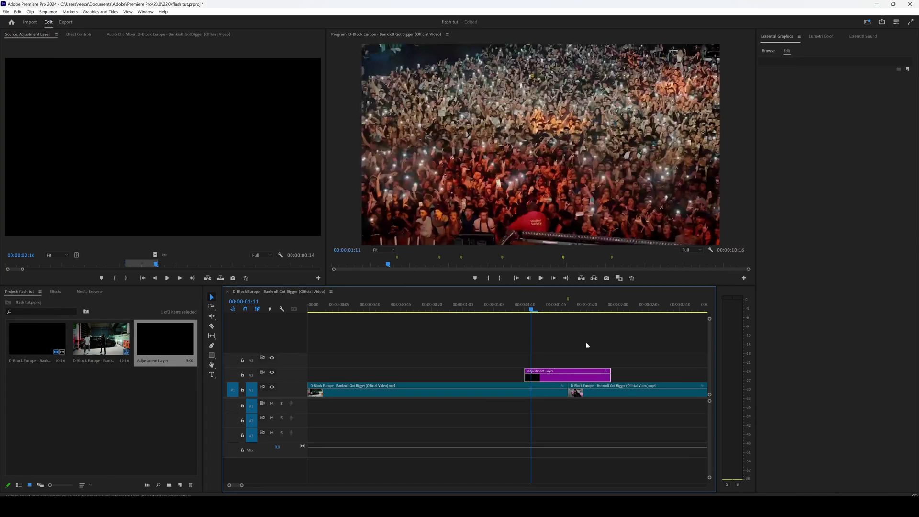
Shorten the adjustment layer to six frames by splitting it at 00:00:01:16 and deleting the rest, and centre it on the first cut
{"action": "left_click_drag", "start_coordinate": [532, 310], "coordinate": [525, 311]}
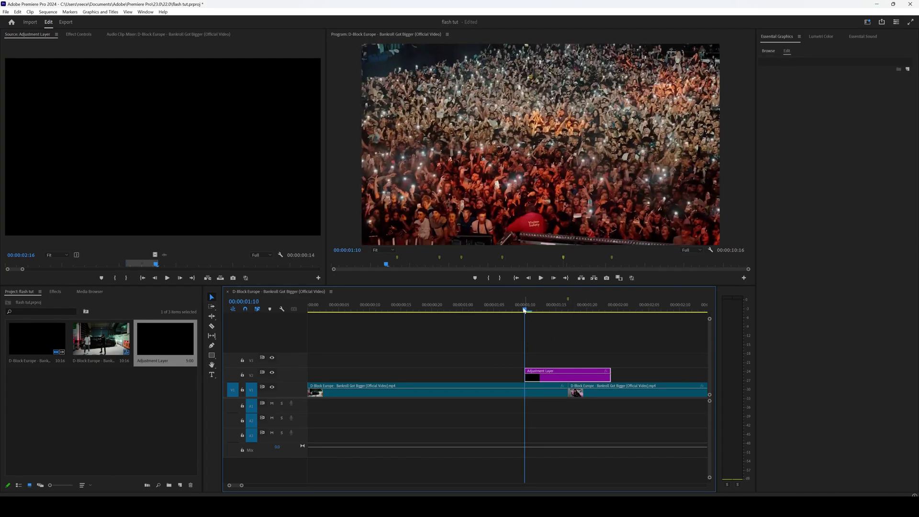
{"action": "key", "text": "Right"}
{"action": "key", "text": "Right"}
{"action": "key", "text": "Right"}
{"action": "key", "text": "Right"}
{"action": "key", "text": "Right"}
{"action": "key", "text": "Right"}
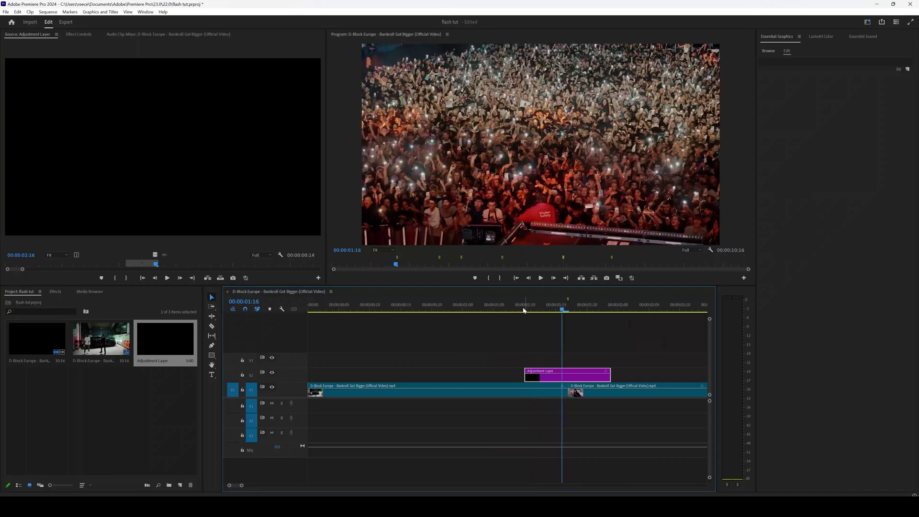
{"action": "key", "text": "ctrl+k"}
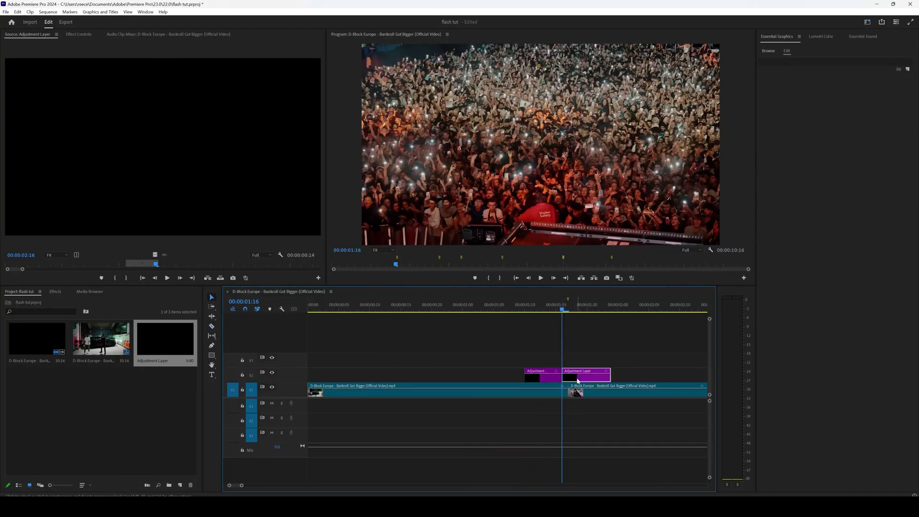
{"action": "key", "text": "Delete"}
{"action": "left_click_drag", "start_coordinate": [552, 377], "coordinate": [576, 383]}
{"action": "left_click_drag", "start_coordinate": [563, 310], "coordinate": [556, 309]}
{"action": "left_click", "coordinate": [577, 377]}
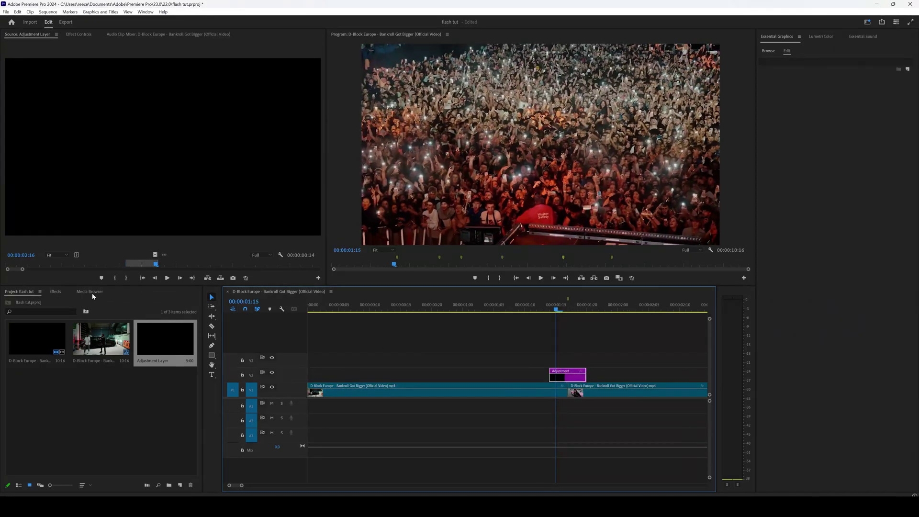
Find the Directional Blur video effect and apply it to the adjustment layer over the first cut
{"action": "left_click", "coordinate": [55, 293]}
{"action": "type", "text": "direct"}
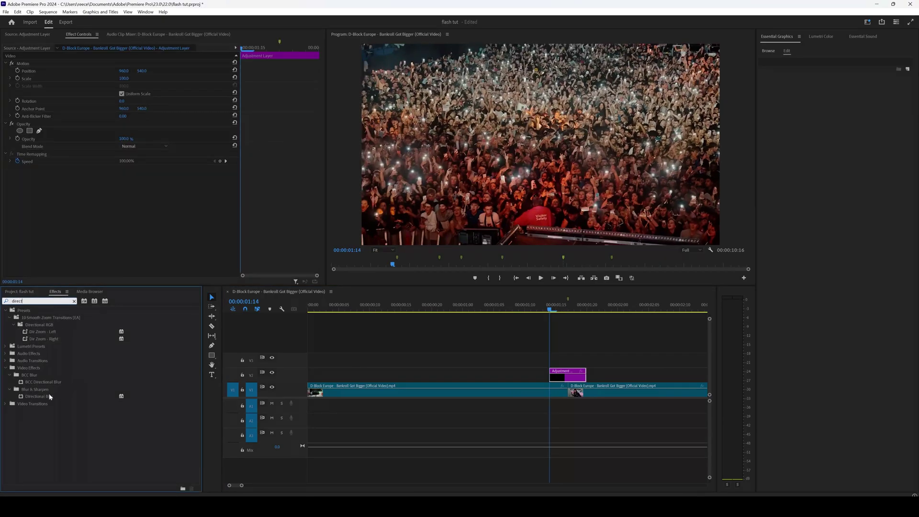
{"action": "left_click_drag", "start_coordinate": [50, 397], "coordinate": [564, 373]}
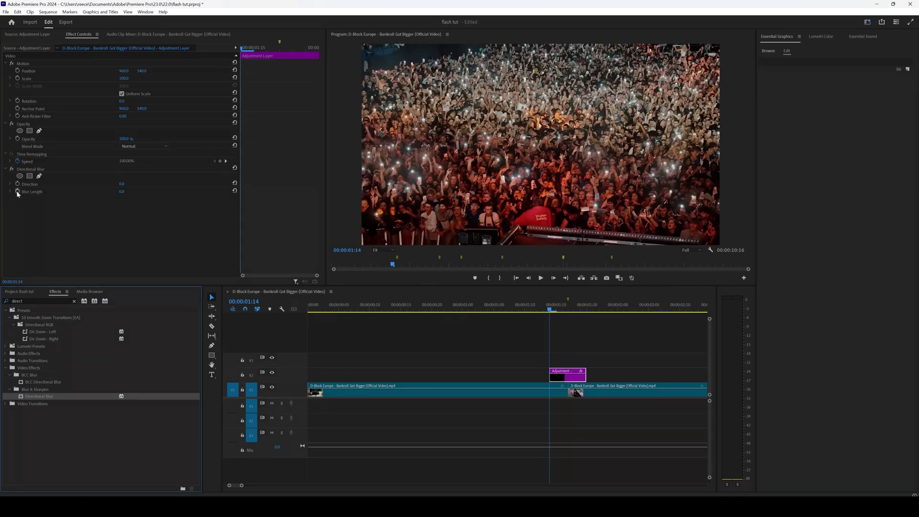
Set the Directional Blur's Blur Length to 75 at the cut (00:00:01:17) and keyframe it there
{"action": "left_click_drag", "start_coordinate": [263, 48], "coordinate": [280, 48]}
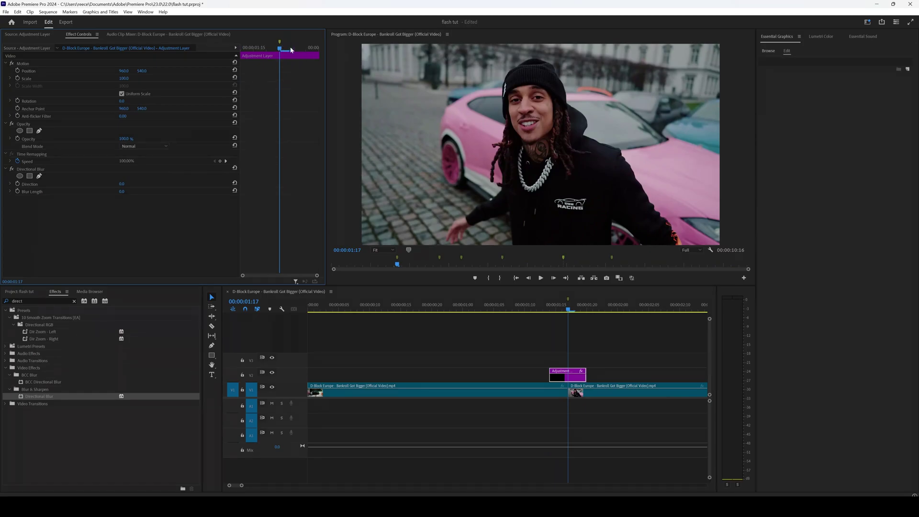
{"action": "left_click", "coordinate": [122, 192]}
{"action": "type", "text": "75"}
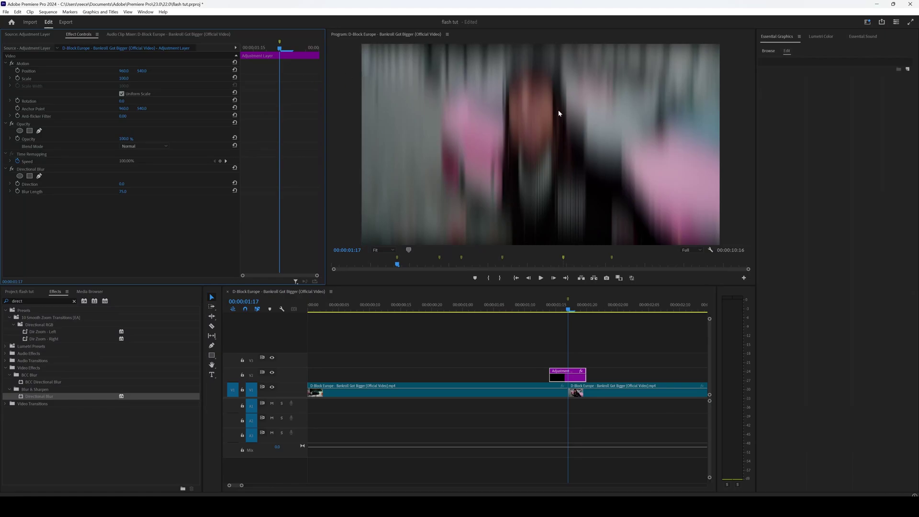
{"action": "left_click", "coordinate": [18, 191]}
Add Blur Length keyframes of 0 at the start and end of the adjustment layer and play back the transition
{"action": "left_click_drag", "start_coordinate": [271, 49], "coordinate": [238, 50]}
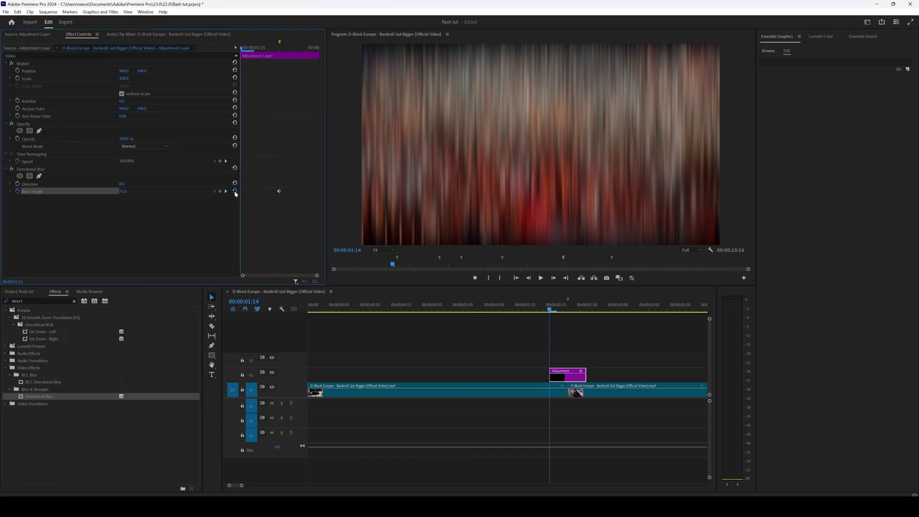
{"action": "left_click_drag", "start_coordinate": [242, 48], "coordinate": [305, 54]}
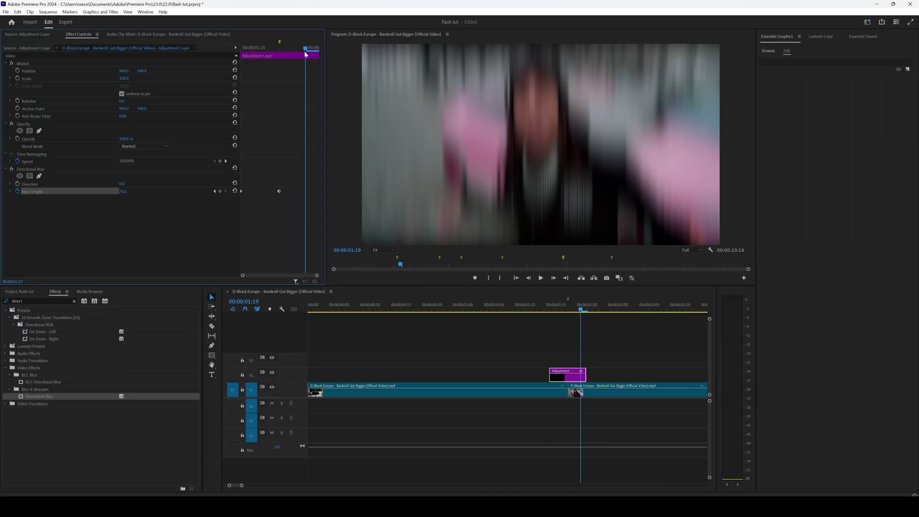
{"action": "left_click", "coordinate": [235, 191]}
{"action": "left_click", "coordinate": [311, 203]}
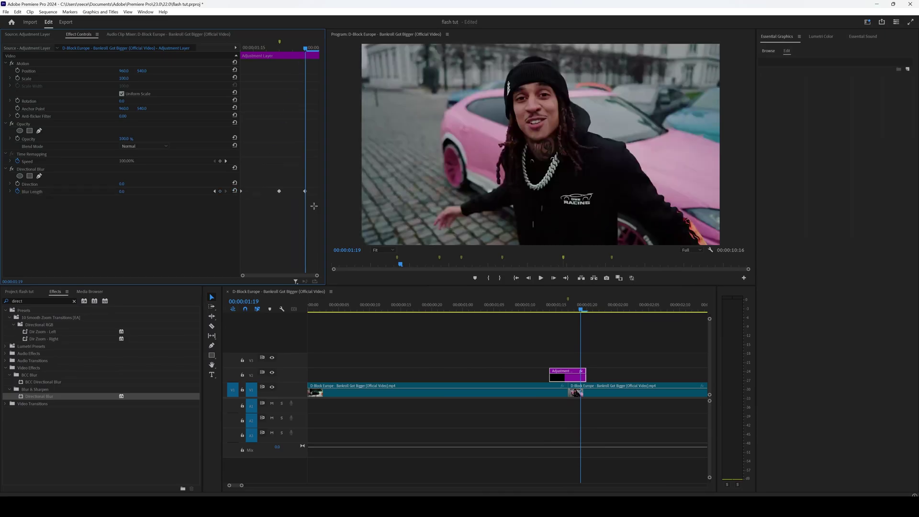
{"action": "left_click_drag", "start_coordinate": [306, 192], "coordinate": [318, 191]}
{"action": "left_click_drag", "start_coordinate": [581, 310], "coordinate": [527, 308]}
{"action": "key", "text": "space"}
{"action": "left_click", "coordinate": [526, 308]}
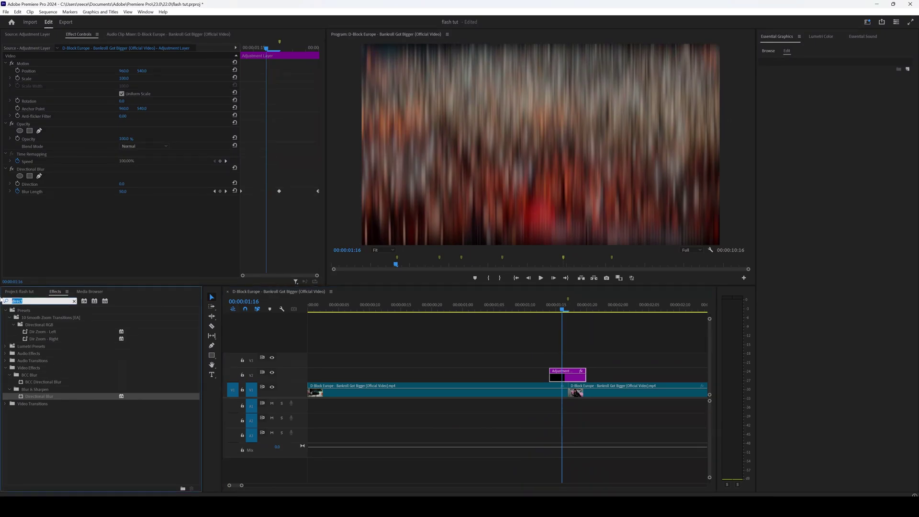
Apply Brightness & Contrast to the adjustment layer and keyframe Brightness at 65 and Contrast at 45 at the cut
{"action": "key", "text": "BackSpace"}
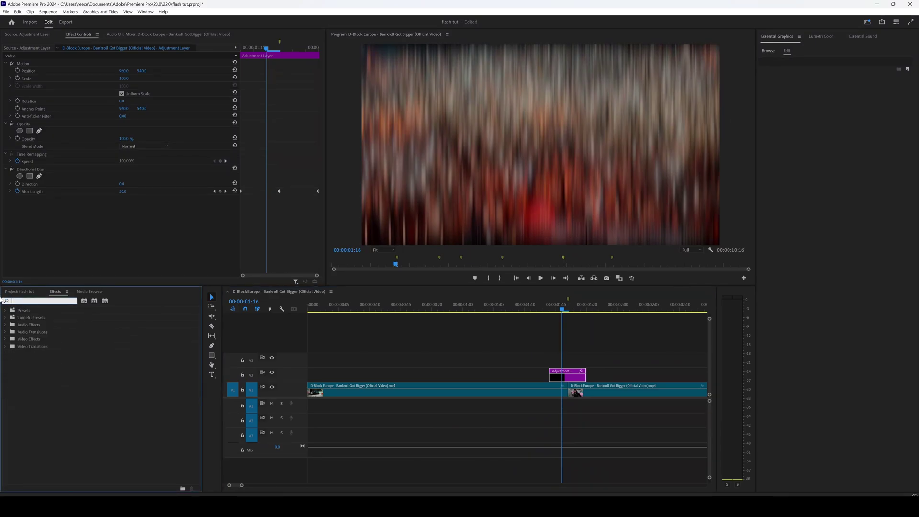
{"action": "type", "text": "bright"}
{"action": "left_click_drag", "start_coordinate": [44, 368], "coordinate": [237, 58]}
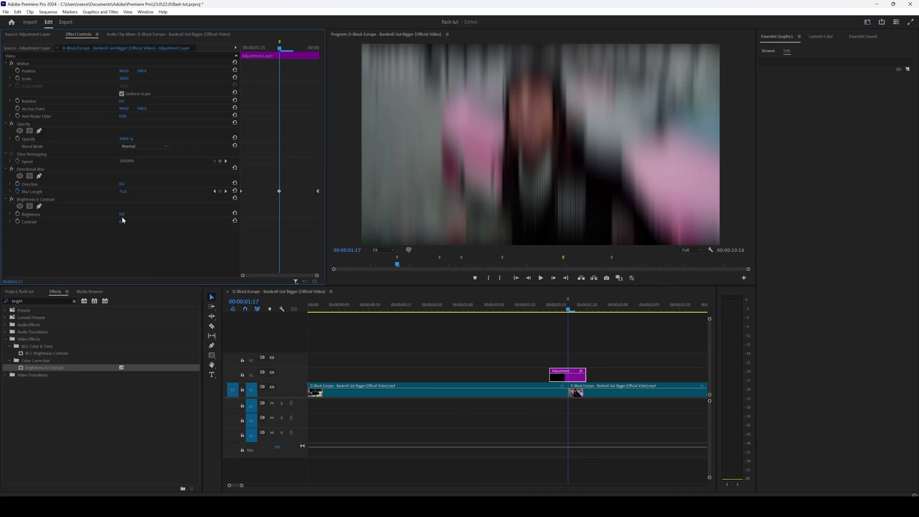
{"action": "left_click_drag", "start_coordinate": [121, 214], "coordinate": [153, 214]}
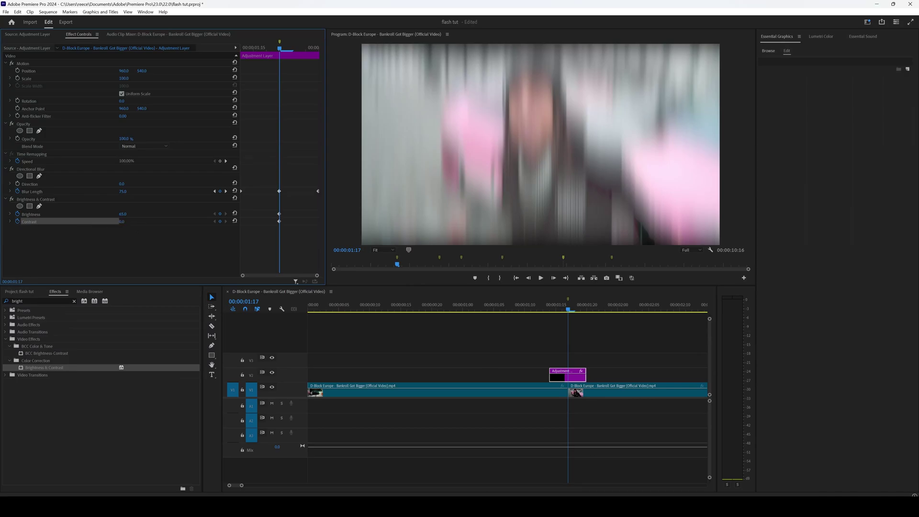
{"action": "left_click_drag", "start_coordinate": [122, 222], "coordinate": [141, 222]}
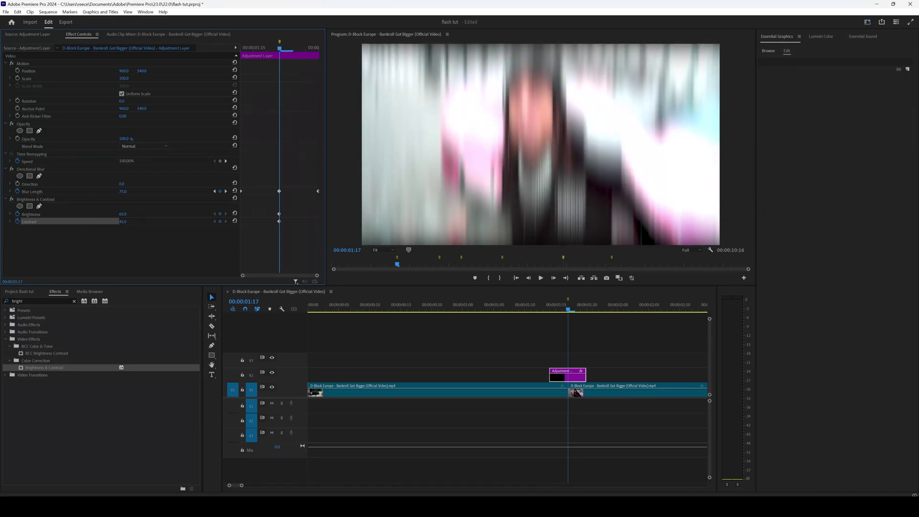
Add Brightness and Contrast keyframes of 0 at the start and end of the adjustment layer, and scrub through the flash
{"action": "left_click", "coordinate": [243, 49]}
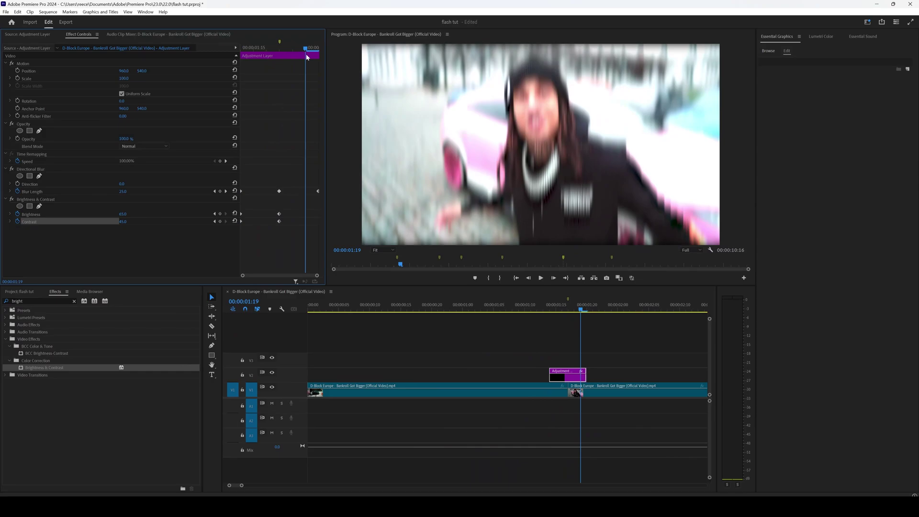
{"action": "left_click", "coordinate": [235, 221]}
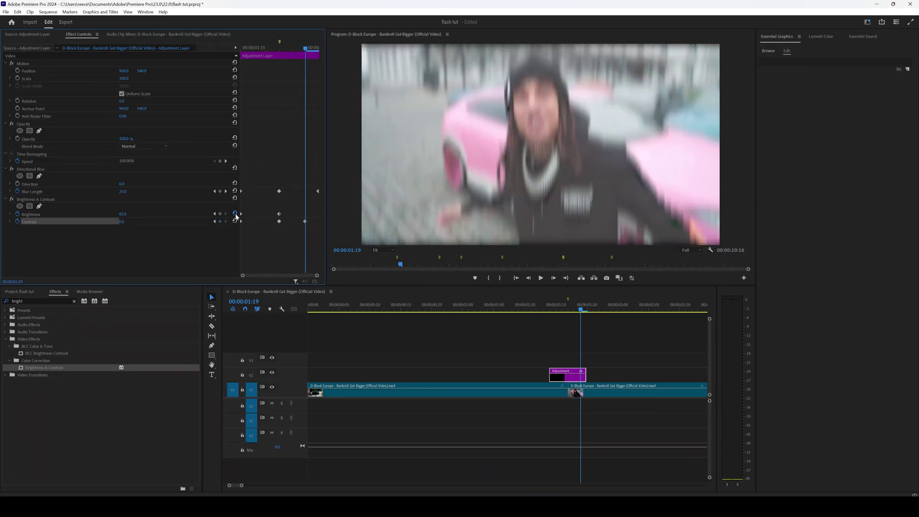
{"action": "left_click", "coordinate": [235, 213]}
{"action": "left_click_drag", "start_coordinate": [309, 216], "coordinate": [318, 215]}
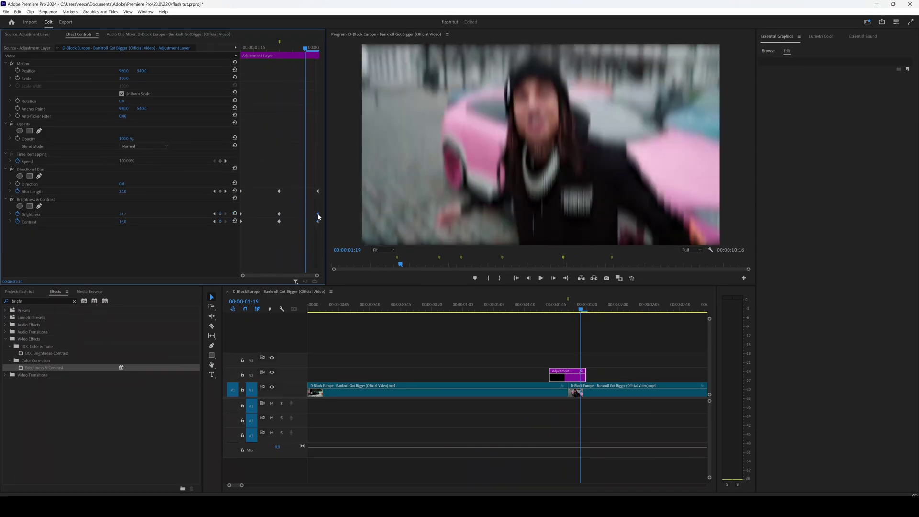
{"action": "left_click", "coordinate": [253, 49]}
{"action": "left_click_drag", "start_coordinate": [254, 51], "coordinate": [320, 66]}
Apply Ease Out to the adjustment layer's first Blur Length, Brightness and Contrast keyframes
{"action": "left_click_drag", "start_coordinate": [533, 308], "coordinate": [556, 311]}
{"action": "left_click", "coordinate": [571, 378]}
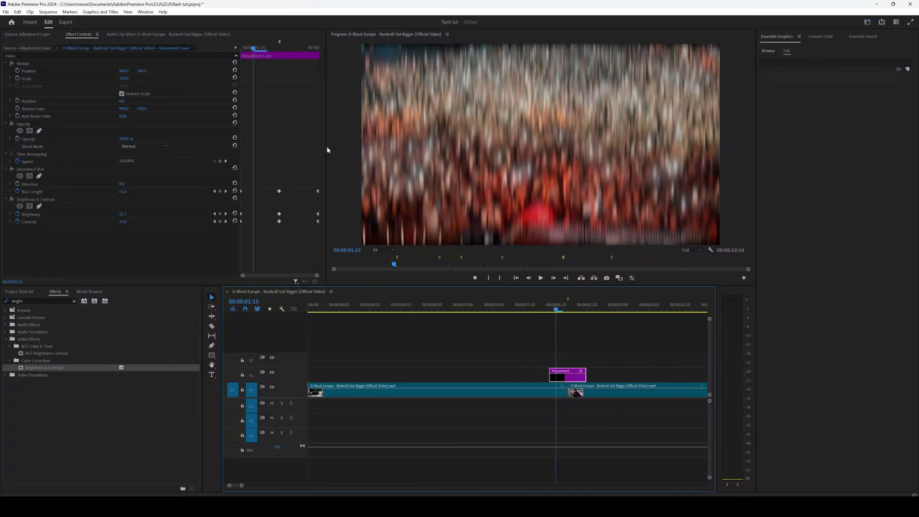
{"action": "left_click_drag", "start_coordinate": [256, 231], "coordinate": [234, 181]}
{"action": "right_click", "coordinate": [240, 213]}
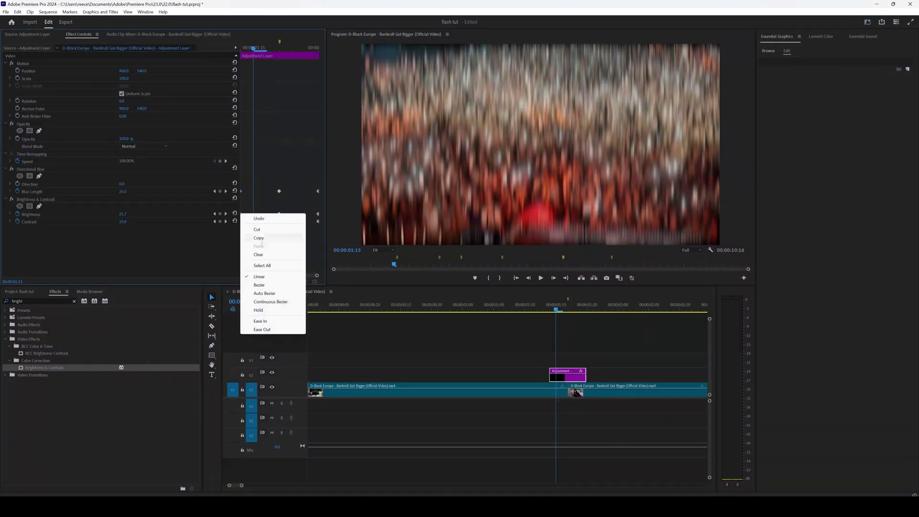
{"action": "left_click", "coordinate": [269, 331]}
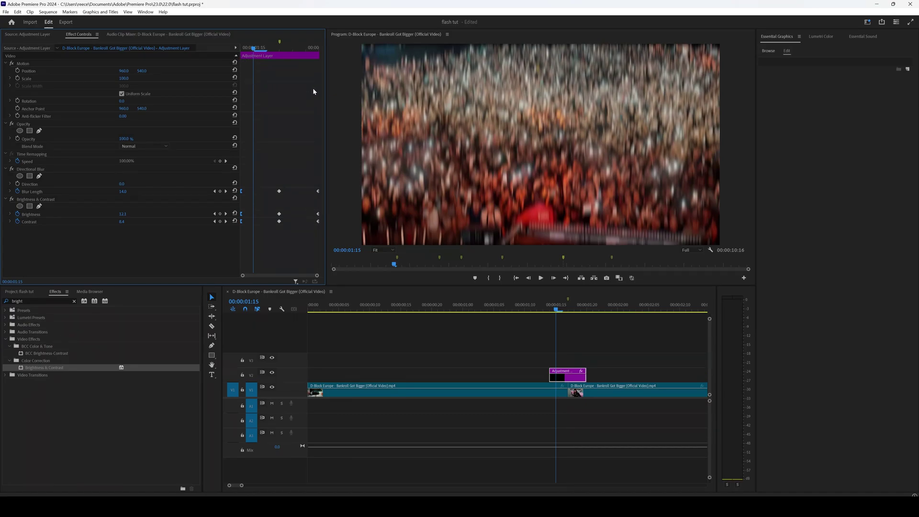
Apply Ease In to the adjustment layer's last Blur Length, Brightness and Contrast keyframes, and scrub through the transition
{"action": "left_click", "coordinate": [10, 192]}
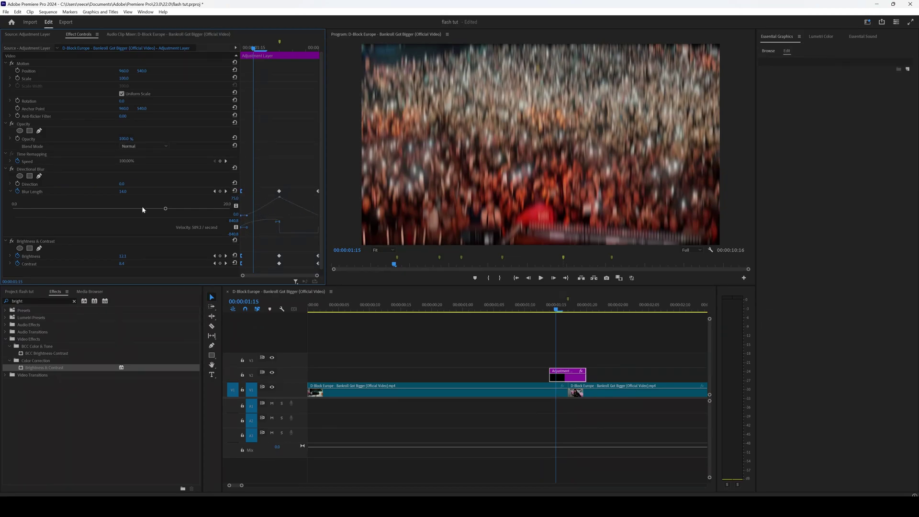
{"action": "left_click", "coordinate": [10, 191]}
{"action": "left_click_drag", "start_coordinate": [306, 48], "coordinate": [297, 51]}
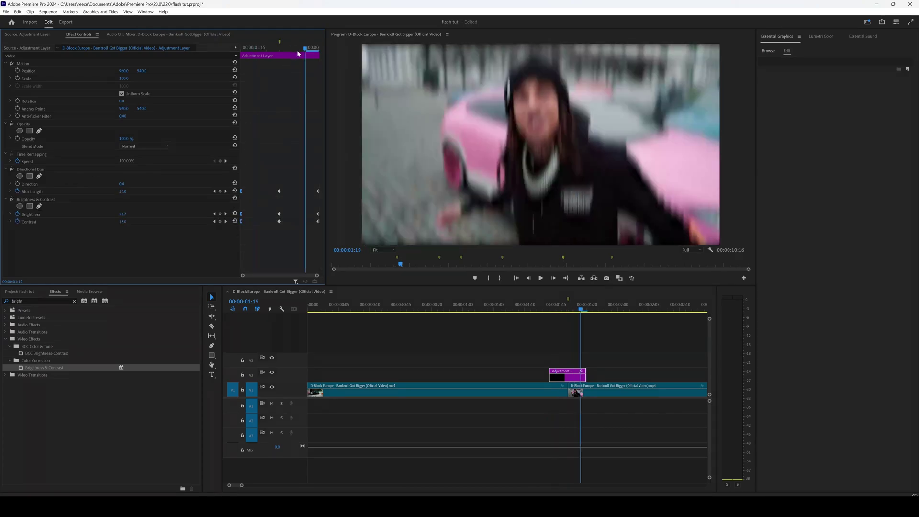
{"action": "left_click_drag", "start_coordinate": [314, 188], "coordinate": [321, 231]}
{"action": "right_click", "coordinate": [319, 219]}
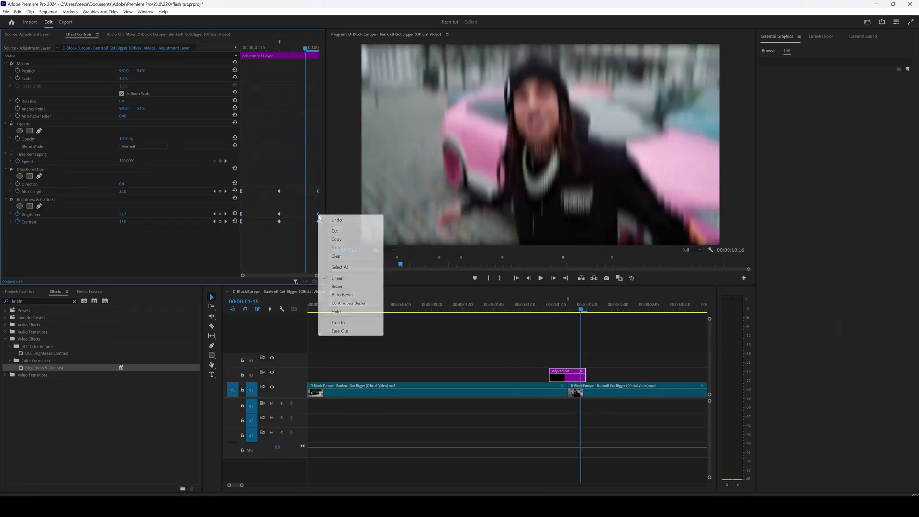
{"action": "left_click", "coordinate": [344, 323]}
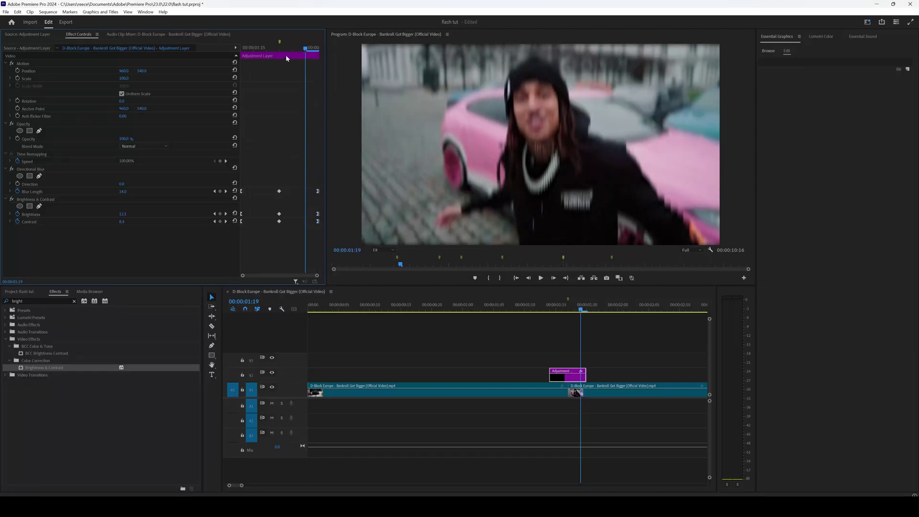
{"action": "left_click_drag", "start_coordinate": [286, 59], "coordinate": [324, 53]}
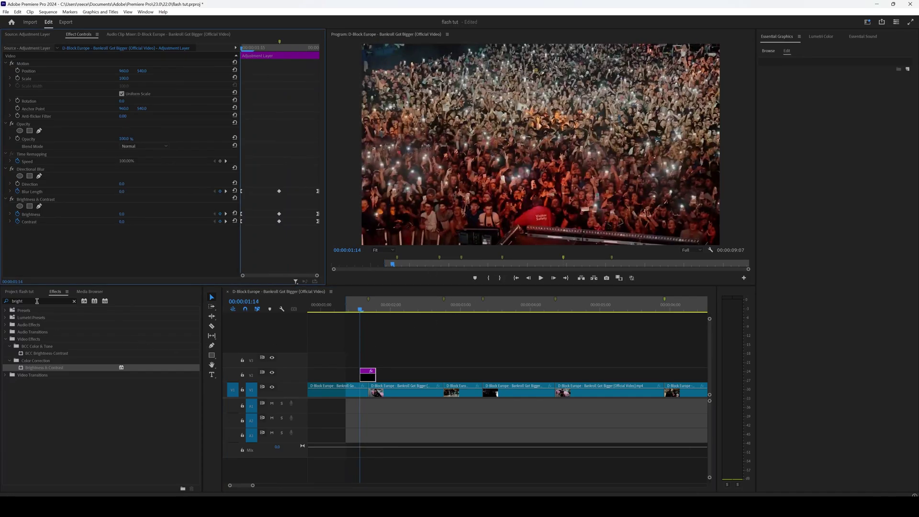
Search the effects for "blur" and apply Gaussian Blur to the adjustment layer over the first cut
{"action": "left_click_drag", "start_coordinate": [38, 301], "coordinate": [13, 297]}
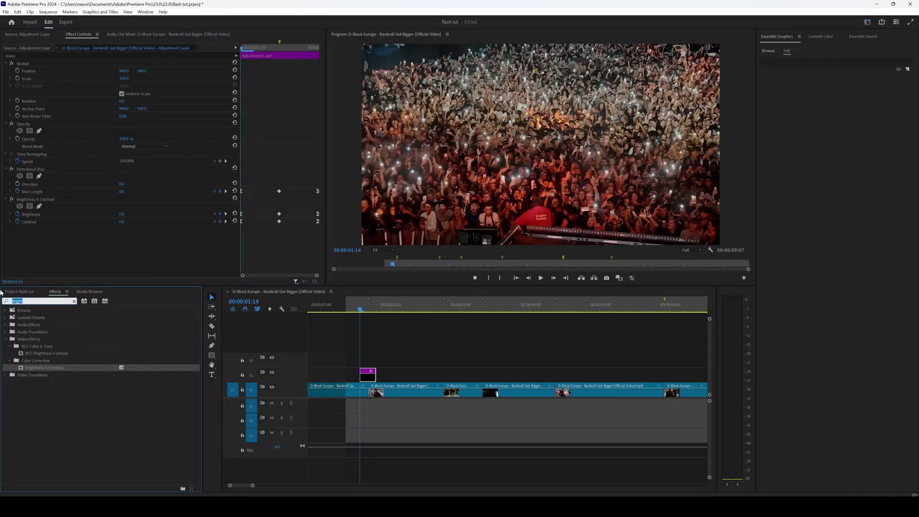
{"action": "type", "text": "blur"}
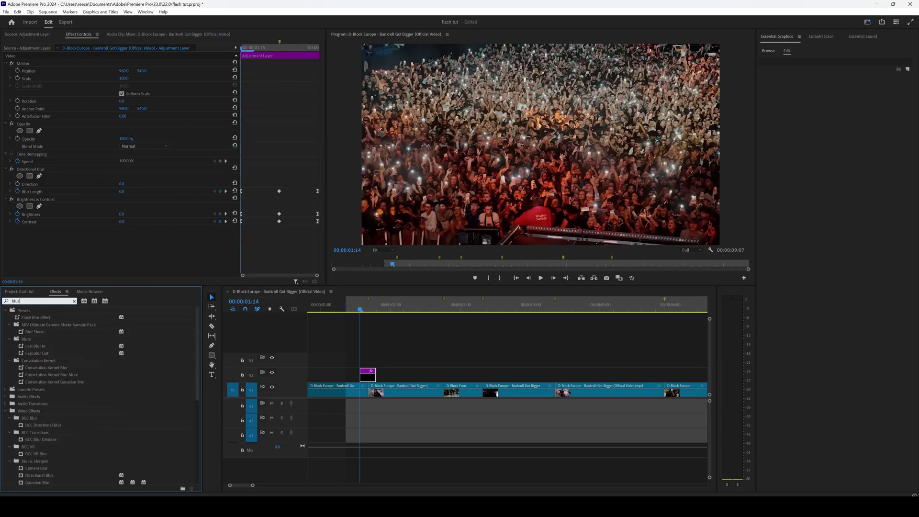
{"action": "scroll", "coordinate": [48, 441], "scroll_direction": "down", "scroll_amount": 3}
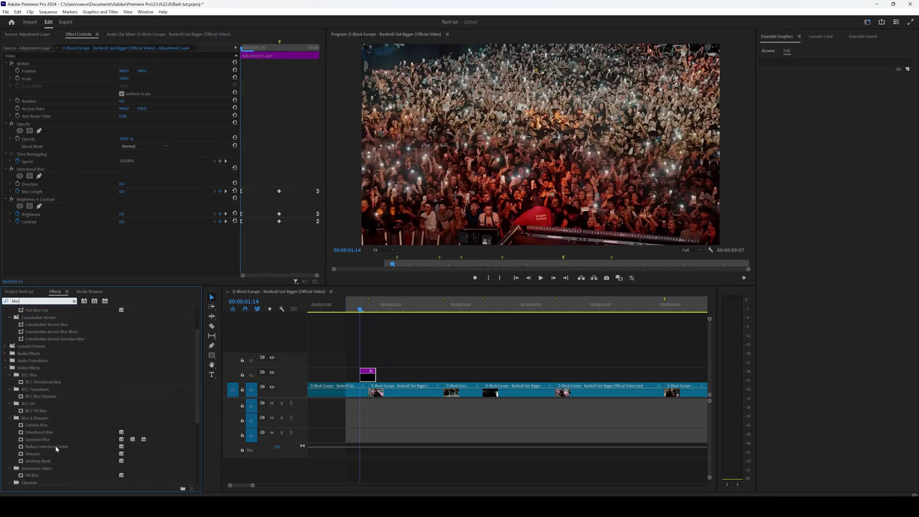
{"action": "left_click_drag", "start_coordinate": [35, 440], "coordinate": [370, 377]}
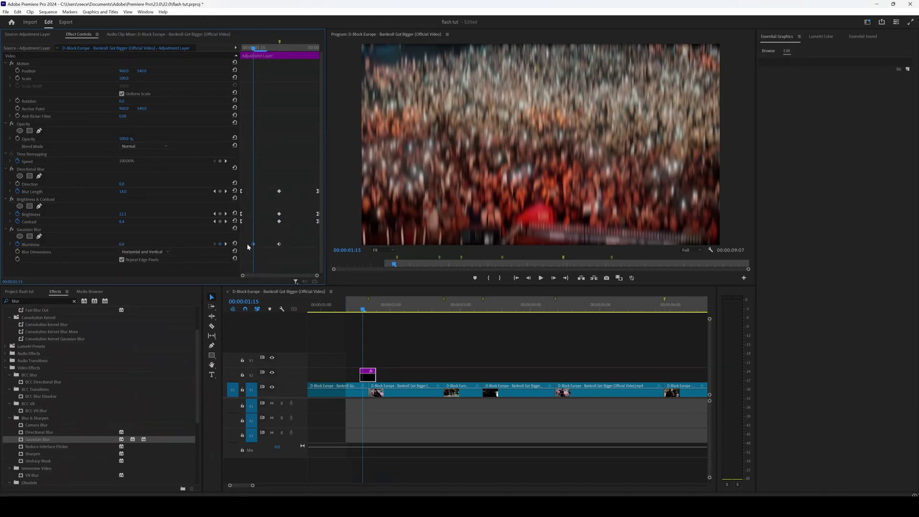
Add a Gaussian Blur Blurriness keyframe reset to 0 and place it at the end of the adjustment layer
{"action": "left_click_drag", "start_coordinate": [279, 47], "coordinate": [301, 48]}
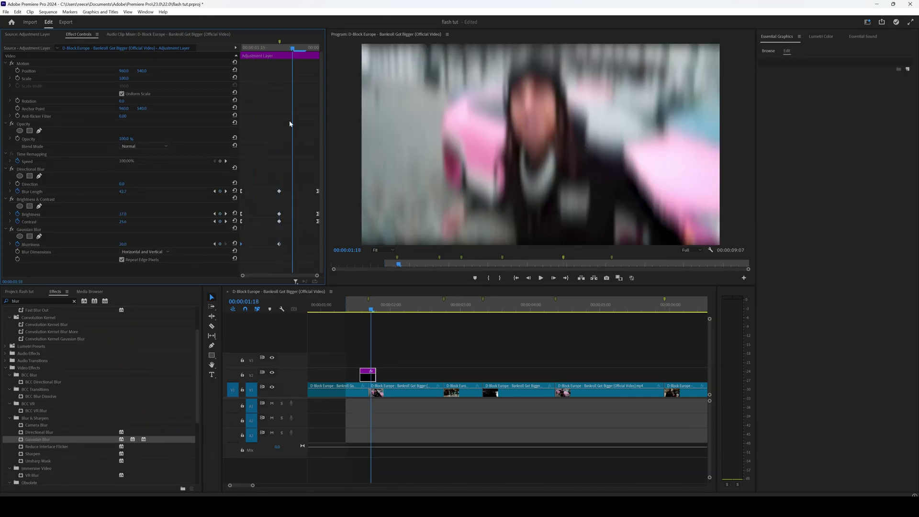
{"action": "left_click", "coordinate": [234, 245]}
{"action": "left_click_drag", "start_coordinate": [292, 244], "coordinate": [314, 247]}
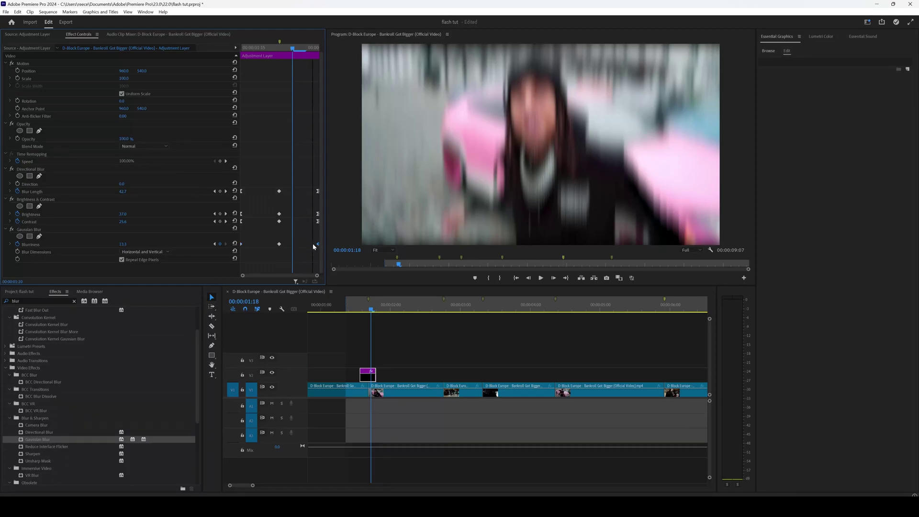
Apply Ease In to the last Blurriness keyframe and Ease Out to the first one
{"action": "right_click", "coordinate": [306, 245]}
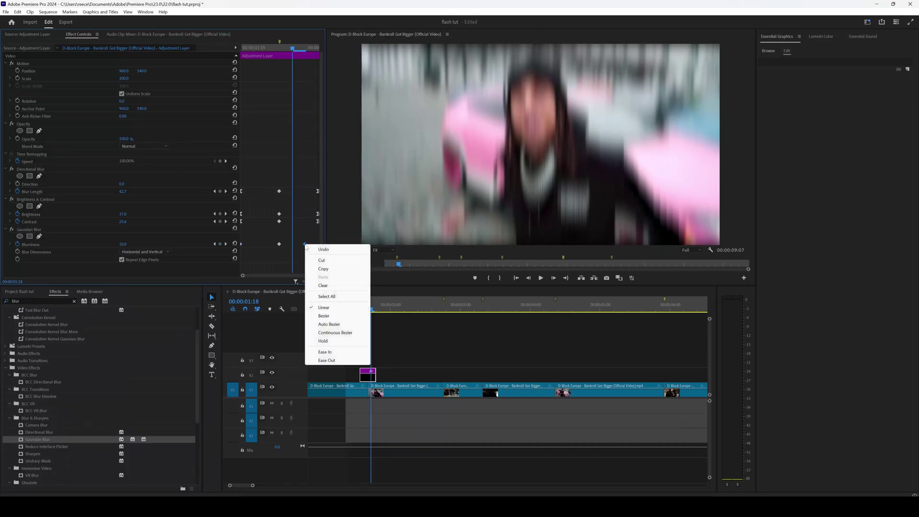
{"action": "left_click", "coordinate": [326, 360]}
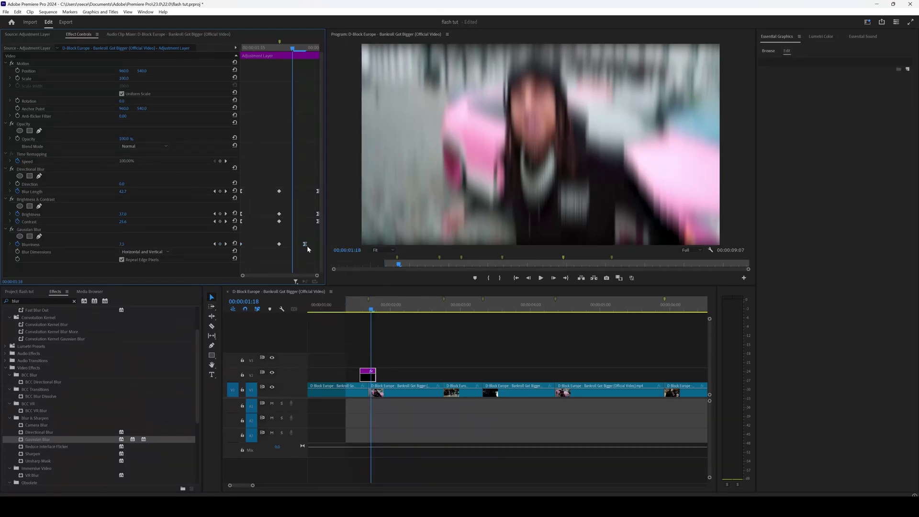
{"action": "right_click", "coordinate": [241, 247]}
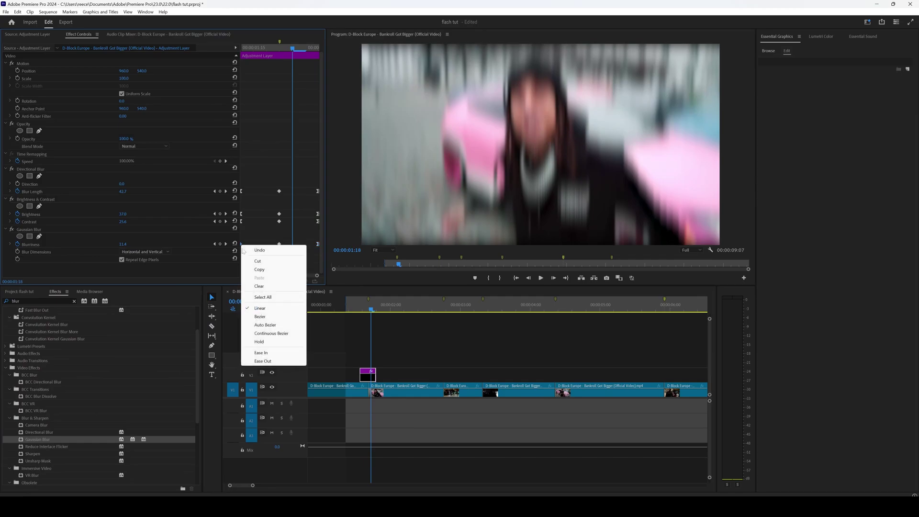
{"action": "left_click", "coordinate": [266, 361]}
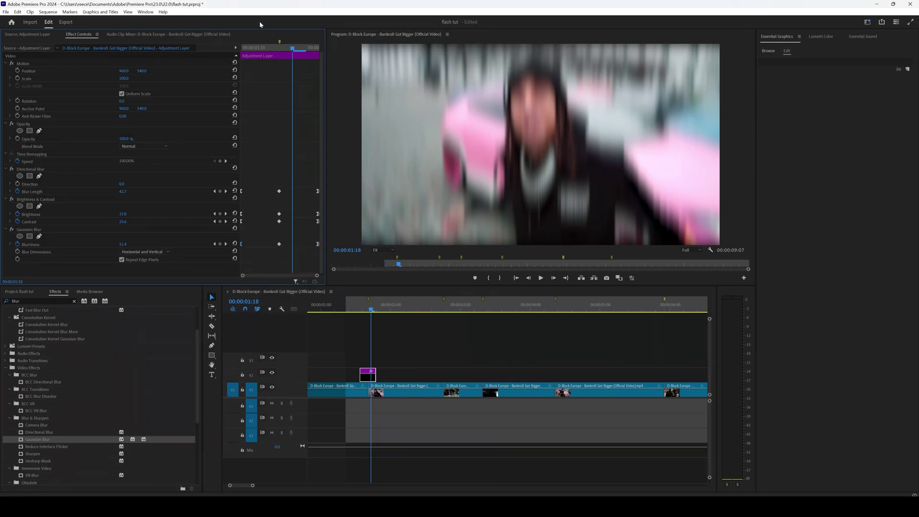
Scrub and play back the flash transition over the first cut several times to review its blur and brightness
{"action": "left_click_drag", "start_coordinate": [254, 47], "coordinate": [317, 54]}
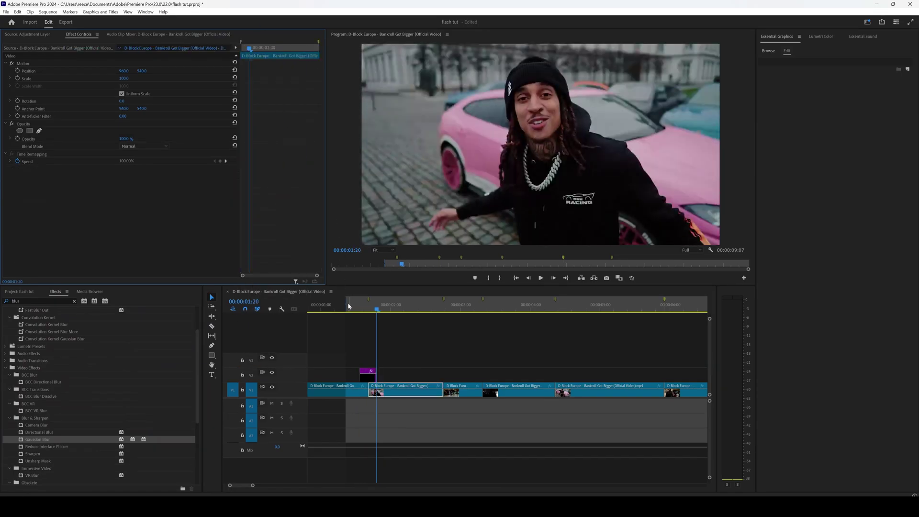
{"action": "left_click", "coordinate": [350, 304]}
{"action": "key", "text": "space"}
{"action": "left_click", "coordinate": [353, 310]}
{"action": "key", "text": "space"}
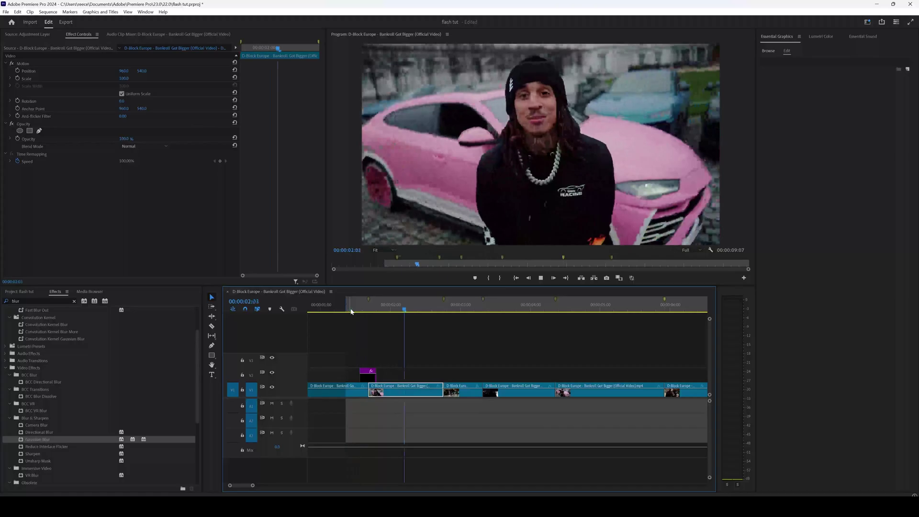
{"action": "left_click", "coordinate": [351, 311]}
{"action": "key", "text": "space"}
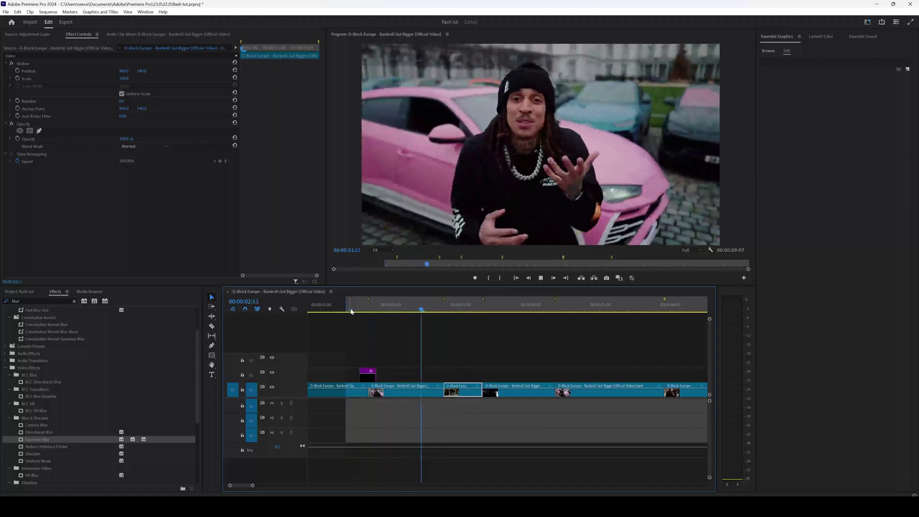
{"action": "left_click", "coordinate": [351, 311]}
{"action": "key", "text": "space"}
{"action": "left_click", "coordinate": [352, 308]}
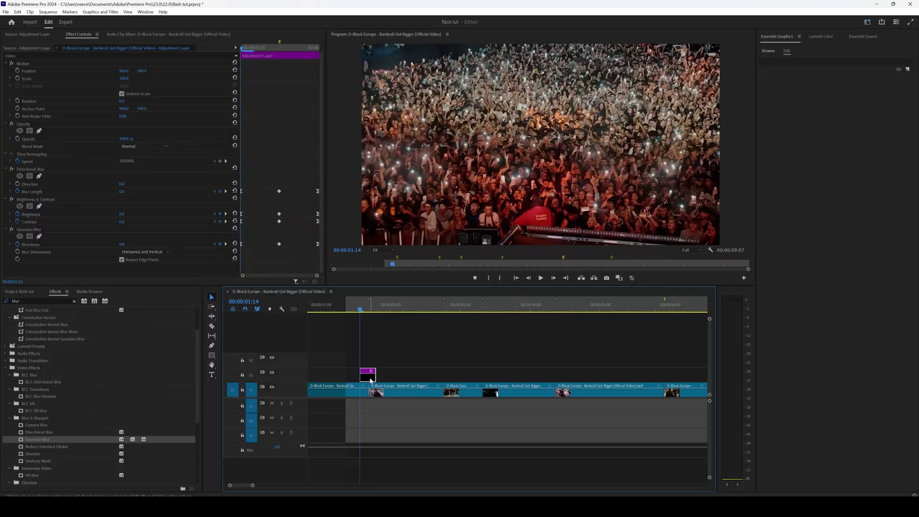
Duplicate the finished adjustment layer over each of the next four cuts
{"action": "left_click_drag", "start_coordinate": [371, 381], "coordinate": [450, 378]}
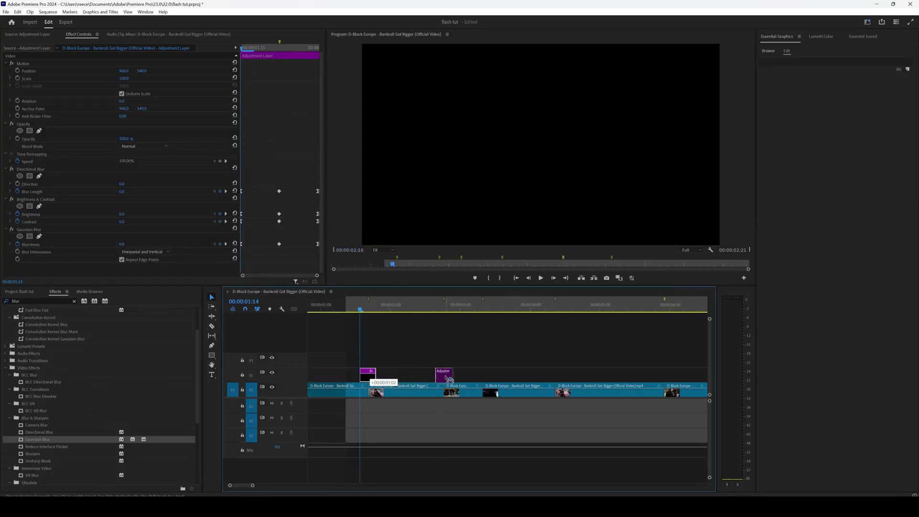
{"action": "left_click_drag", "start_coordinate": [449, 380], "coordinate": [561, 380]}
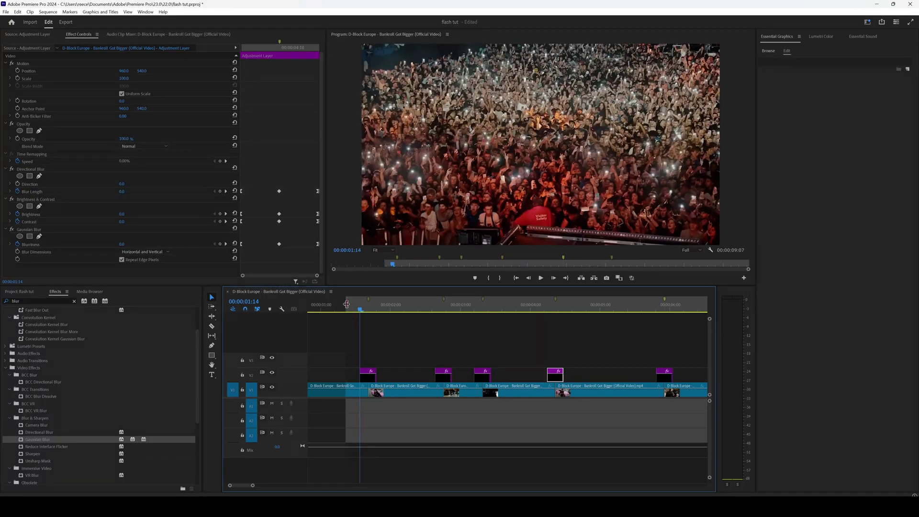
Move the sequence's In point earlier and play back the edit with the duplicated transitions
{"action": "left_click_drag", "start_coordinate": [346, 304], "coordinate": [318, 305]}
{"action": "left_click", "coordinate": [320, 309]}
{"action": "scroll", "coordinate": [320, 308], "scroll_direction": "up", "scroll_amount": 2}
{"action": "key", "text": "space"}
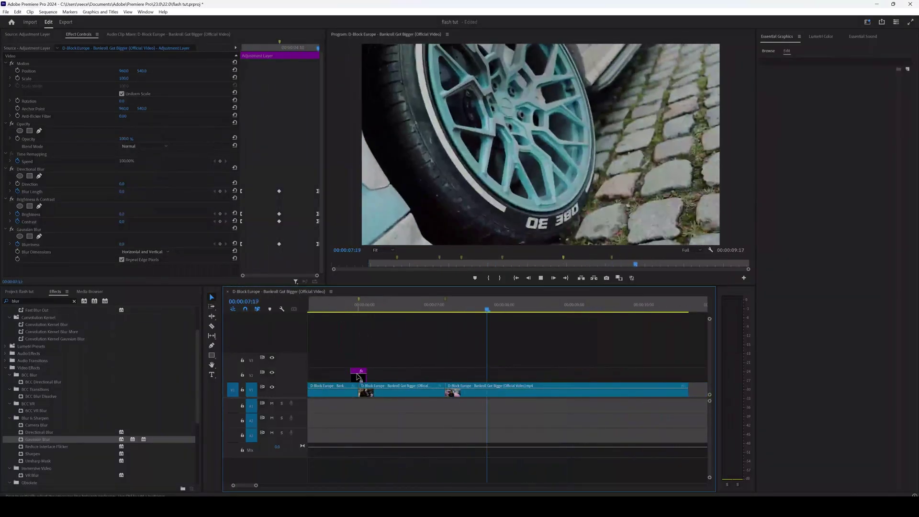
Duplicate the adjustment layer over the last cut and play back that transition
{"action": "left_click_drag", "start_coordinate": [359, 377], "coordinate": [447, 380]}
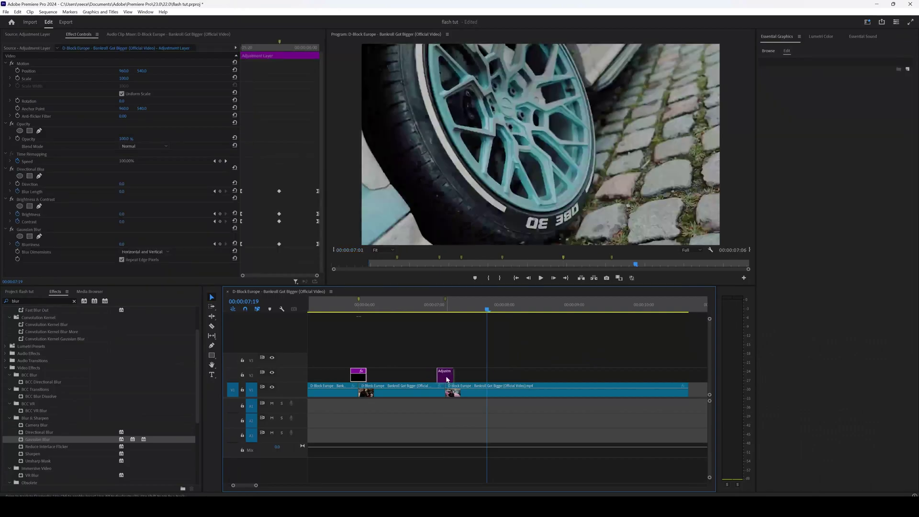
{"action": "left_click", "coordinate": [391, 305]}
{"action": "key", "text": "space"}
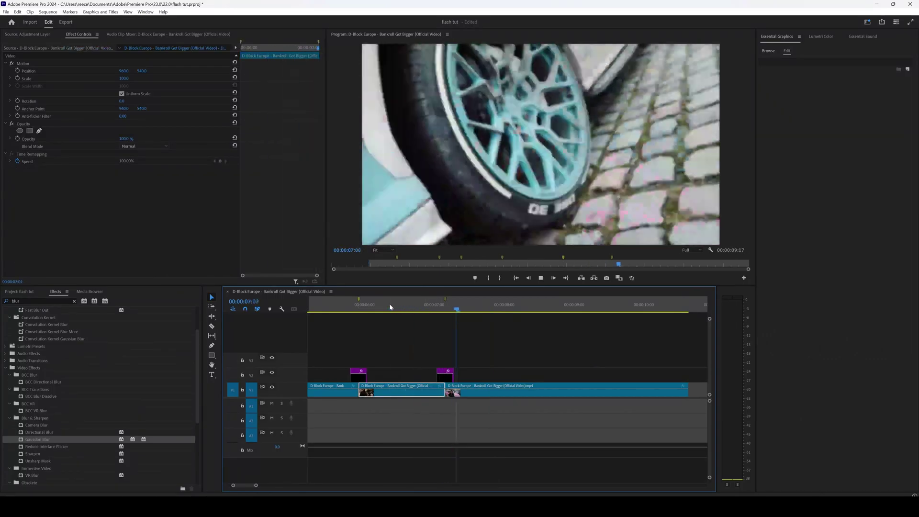
Remove the effects from the second cut's adjustment layer and apply the Flash Blur Effect preset to it
{"action": "left_click_drag", "start_coordinate": [255, 485], "coordinate": [295, 486]}
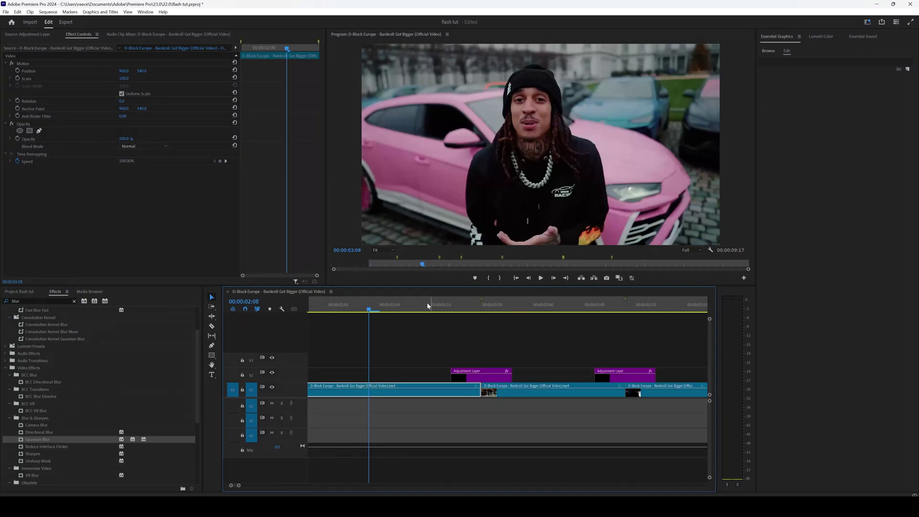
{"action": "left_click_drag", "start_coordinate": [428, 306], "coordinate": [447, 311]}
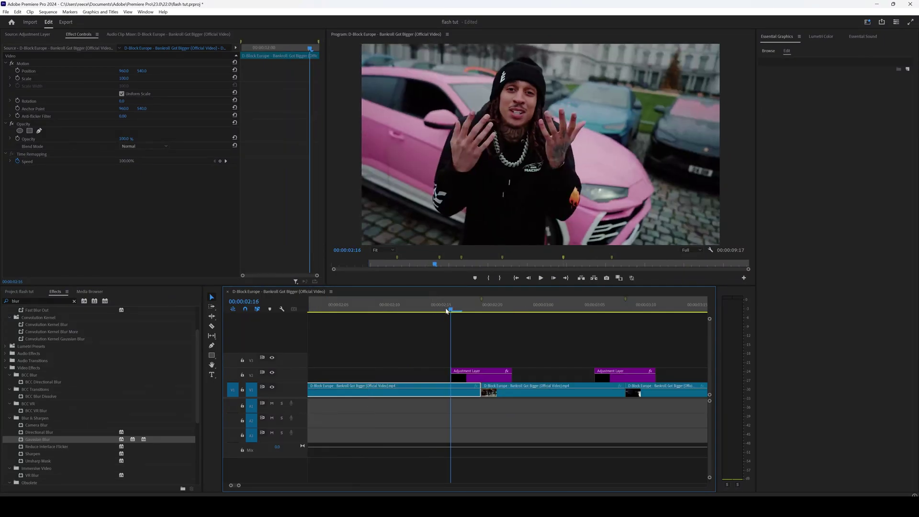
{"action": "left_click", "coordinate": [481, 379]}
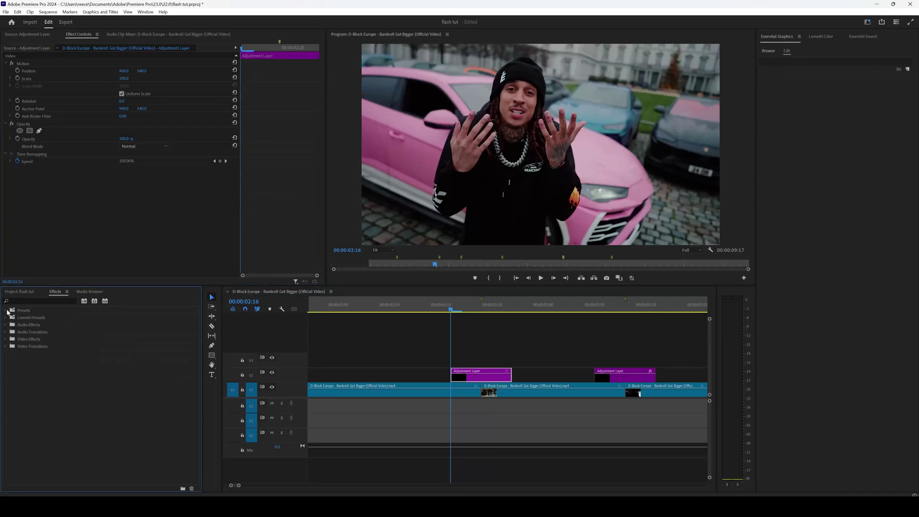
{"action": "left_click", "coordinate": [6, 310]}
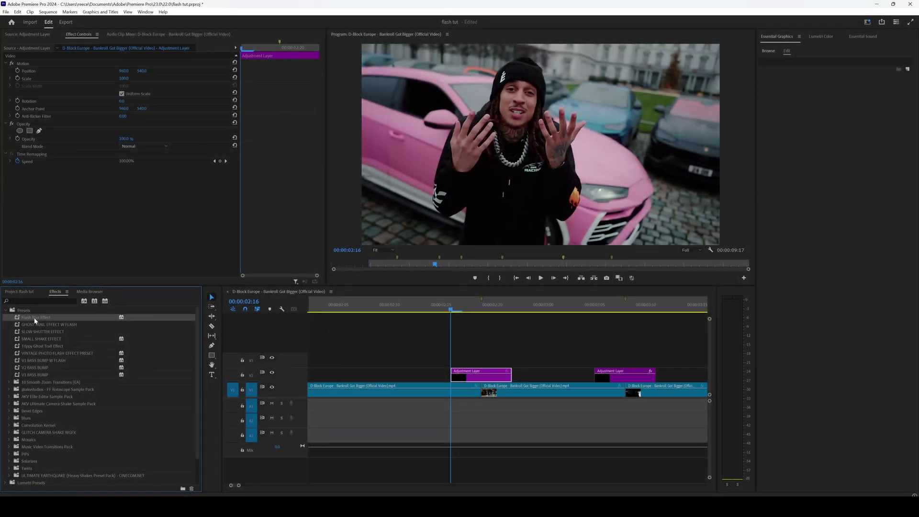
{"action": "left_click_drag", "start_coordinate": [31, 318], "coordinate": [405, 326]}
{"action": "left_click_drag", "start_coordinate": [471, 376], "coordinate": [472, 377]}
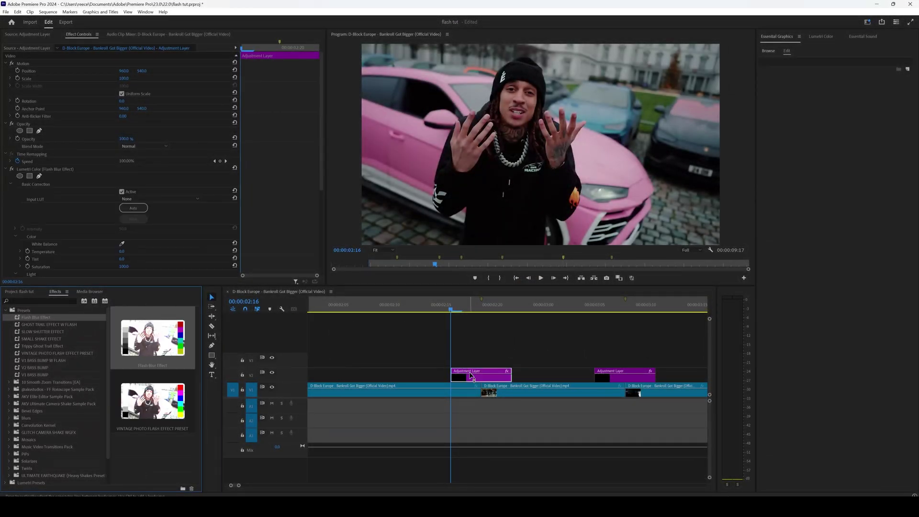
Play back the second cut repeatedly to review the Flash Blur Effect preset
{"action": "left_click_drag", "start_coordinate": [450, 311], "coordinate": [421, 311]}
{"action": "key", "text": "space"}
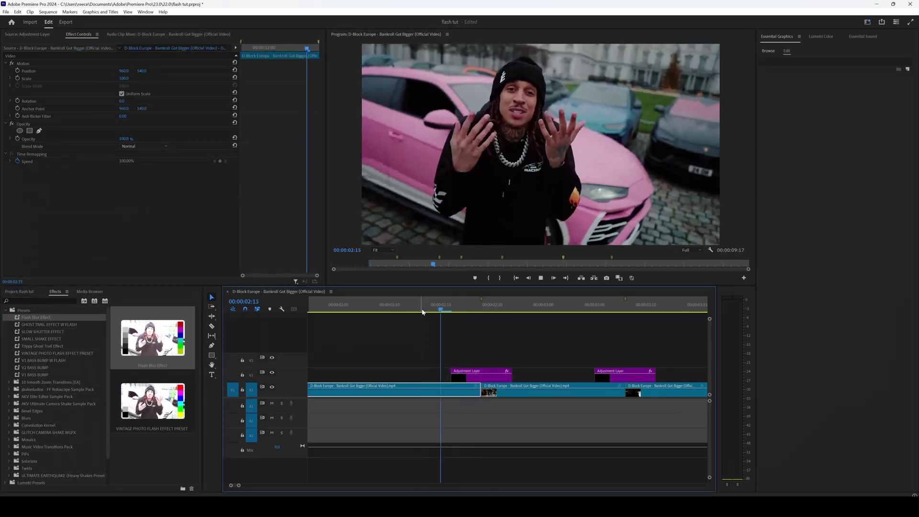
{"action": "left_click", "coordinate": [386, 309]}
{"action": "key", "text": "space"}
{"action": "left_click", "coordinate": [354, 302]}
{"action": "key", "text": "space"}
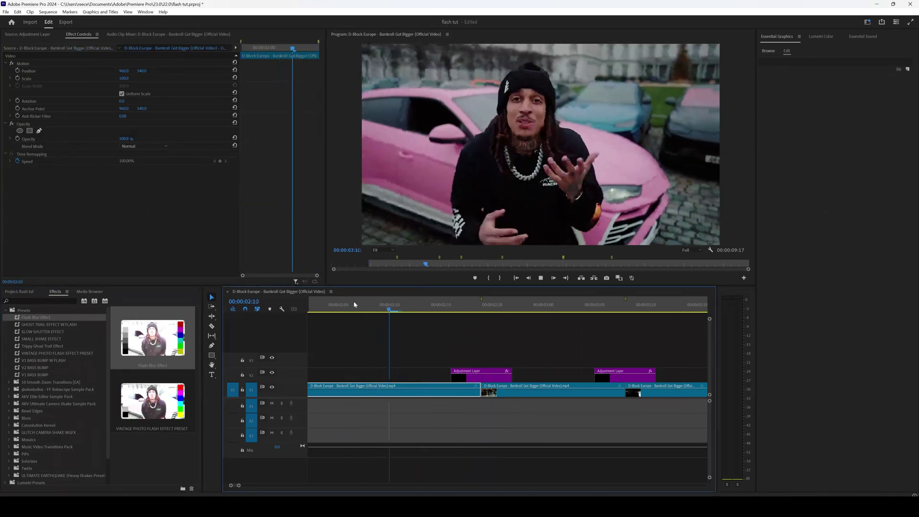
{"action": "left_click", "coordinate": [354, 302]}
{"action": "key", "text": "space"}
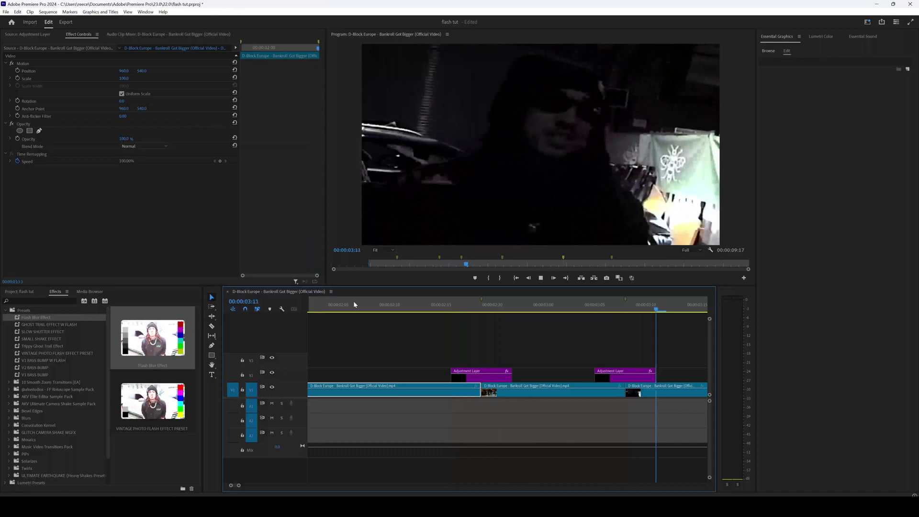
{"action": "left_click", "coordinate": [354, 304]}
{"action": "left_click", "coordinate": [354, 304]}
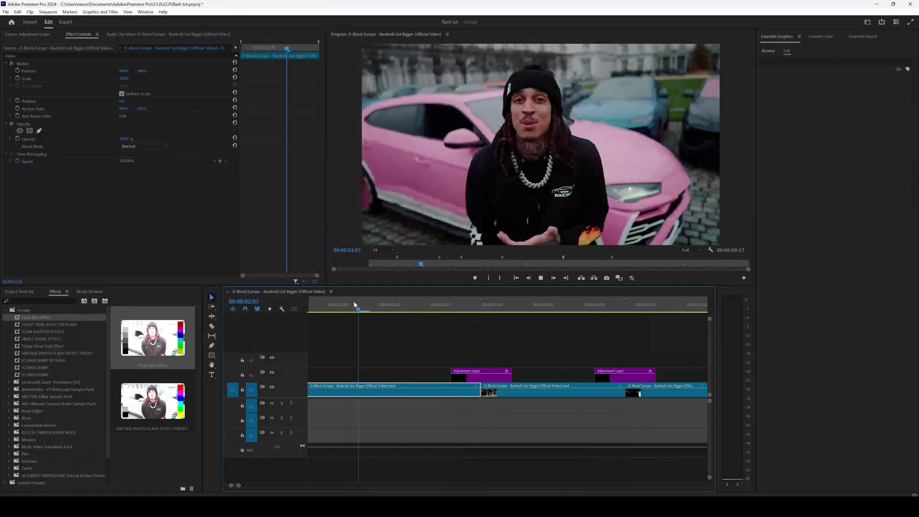
{"action": "key", "text": "space"}
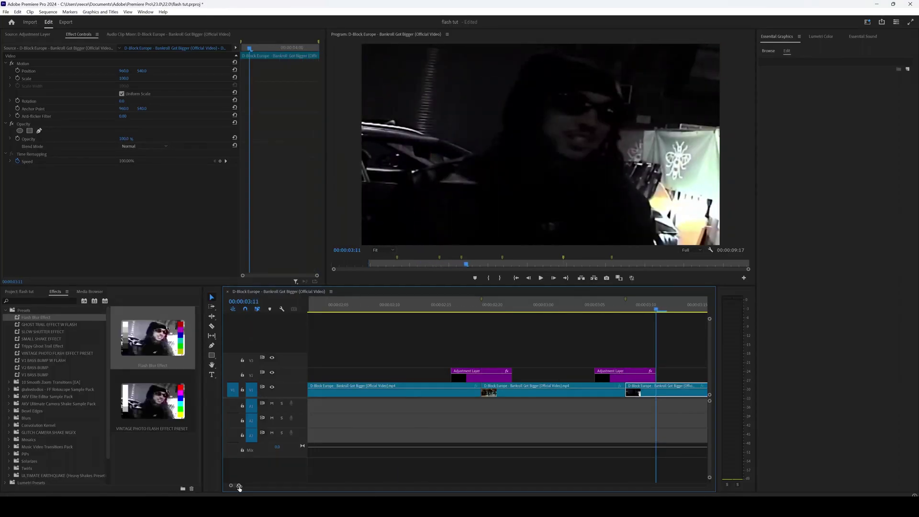
{"action": "left_click_drag", "start_coordinate": [240, 487], "coordinate": [257, 485]}
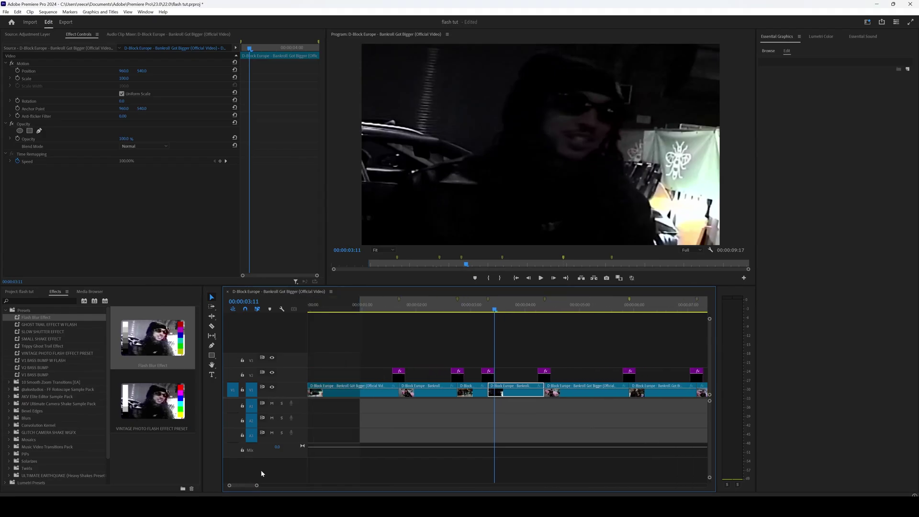
Play back the opening cuts repeatedly from before the first transition to compare the flash blur transitions
{"action": "left_click_drag", "start_coordinate": [390, 308], "coordinate": [372, 312]}
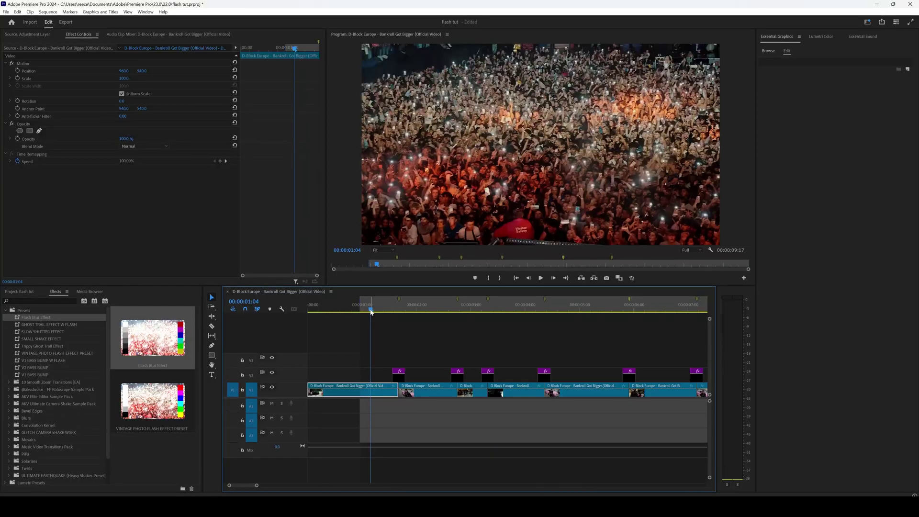
{"action": "key", "text": "space"}
{"action": "left_click", "coordinate": [385, 310]}
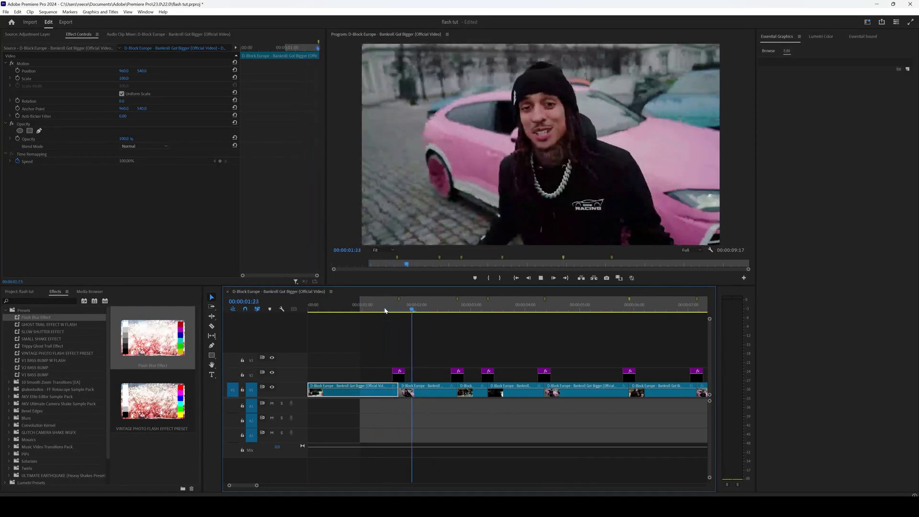
{"action": "left_click", "coordinate": [385, 310]}
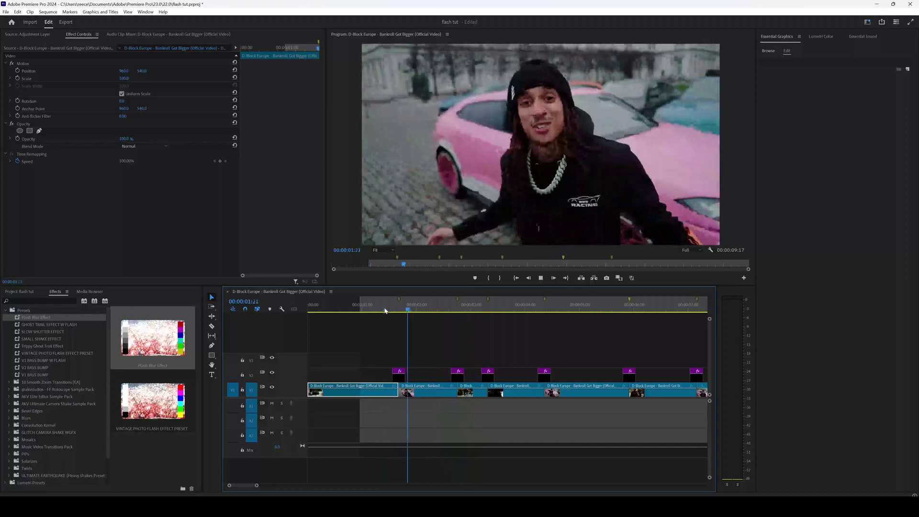
{"action": "left_click", "coordinate": [385, 310]}
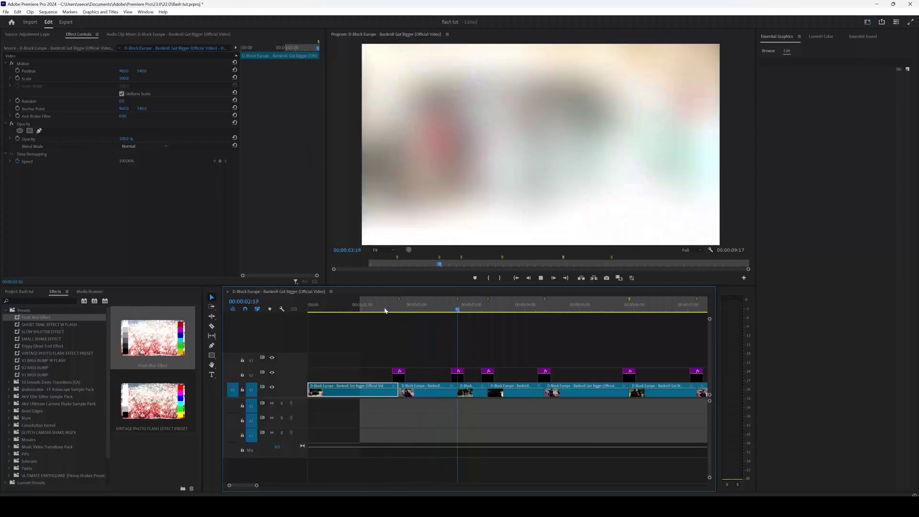
{"action": "left_click", "coordinate": [385, 311]}
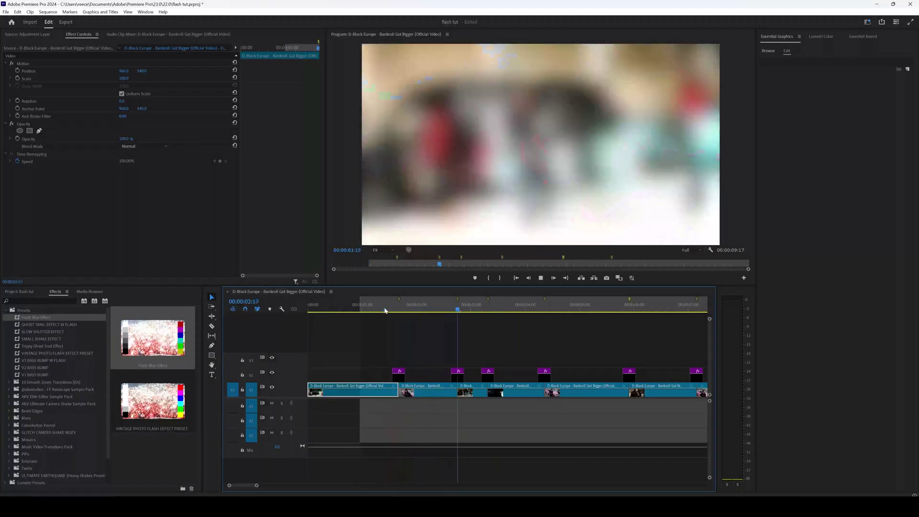
{"action": "key", "text": "space"}
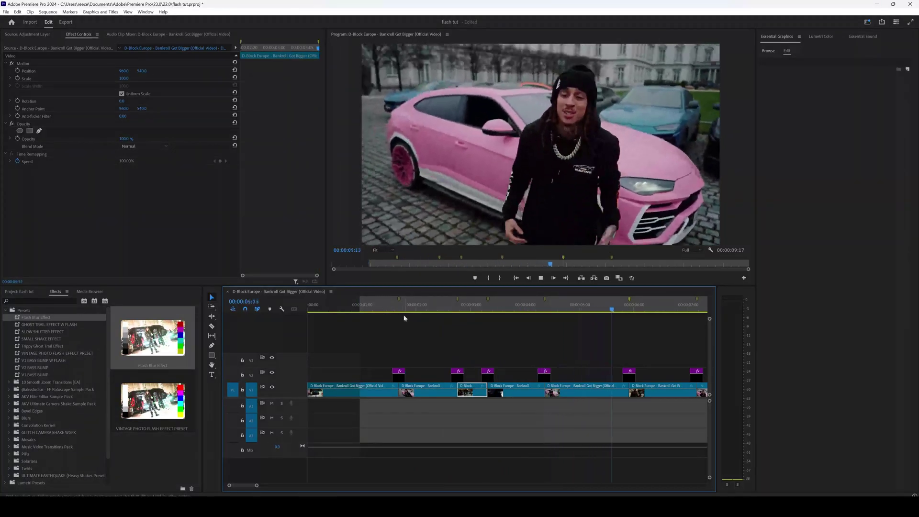
{"action": "left_click", "coordinate": [384, 310]}
{"action": "key", "text": "space"}
{"action": "left_click", "coordinate": [371, 312]}
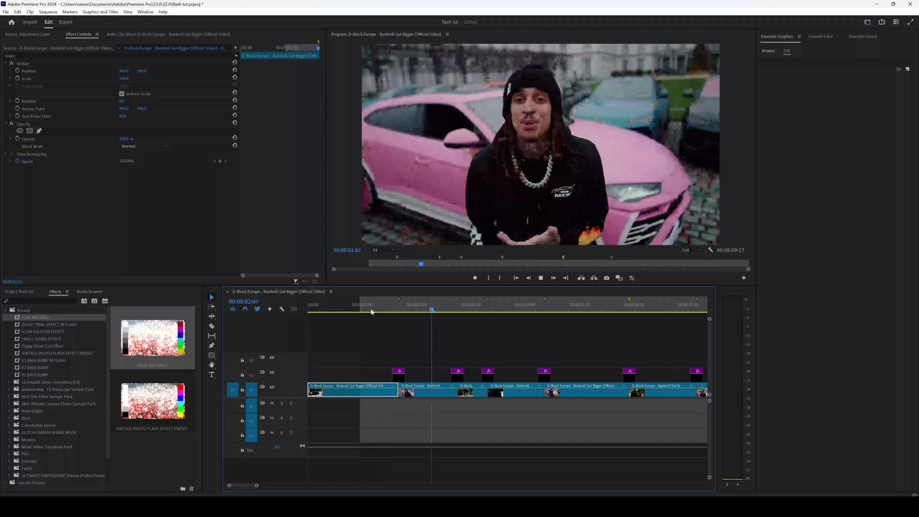
{"action": "left_click", "coordinate": [371, 310]}
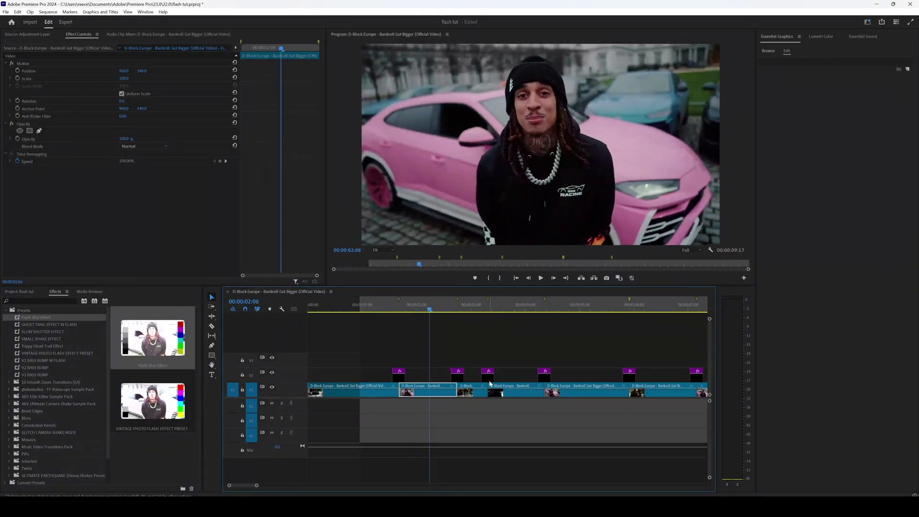
Delete the adjustment layers over all cuts after the second one
{"action": "left_click", "coordinate": [489, 377]}
{"action": "left_click_drag", "start_coordinate": [491, 353], "coordinate": [575, 380]}
{"action": "key", "text": "Delete"}
{"action": "left_click_drag", "start_coordinate": [608, 352], "coordinate": [703, 373]}
{"action": "key", "text": "Delete"}
Duplicate the first cut's adjustment layer over each of the remaining cuts from the third onward
{"action": "mouse_move", "coordinate": [256, 488]}
{"action": "left_mouse_down"}
{"action": "mouse_move", "coordinate": [273, 486]}
{"action": "mouse_move", "coordinate": [258, 486]}
{"action": "left_mouse_up"}
{"action": "left_click", "coordinate": [391, 378]}
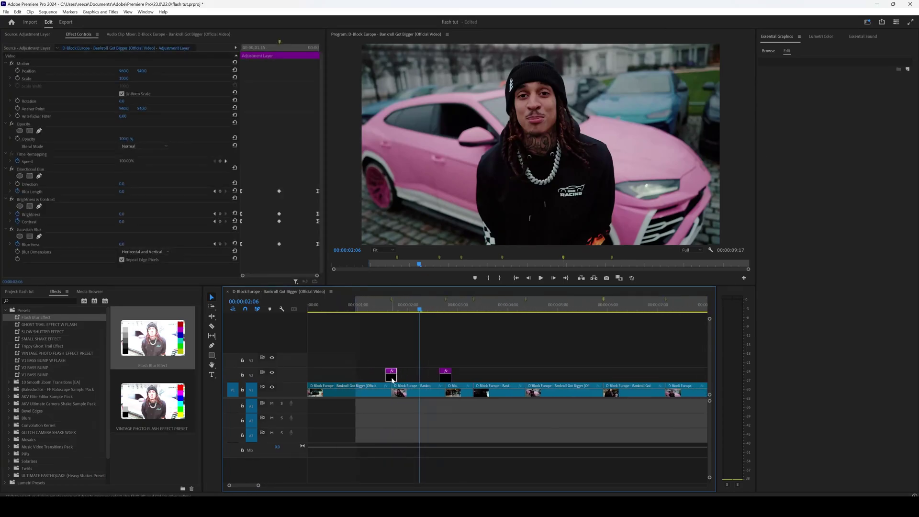
{"action": "left_click_drag", "start_coordinate": [393, 380], "coordinate": [602, 372]}
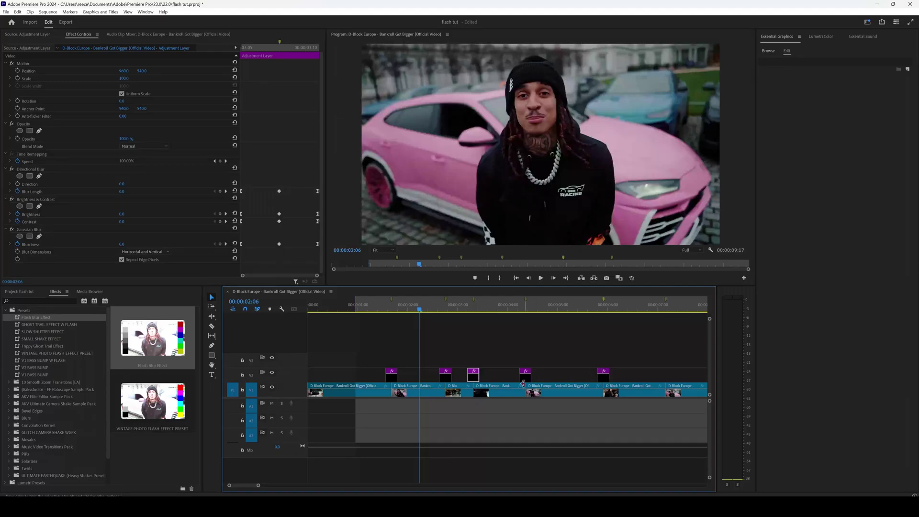
{"action": "left_click_drag", "start_coordinate": [526, 381], "coordinate": [666, 380]}
Play back the edit from near its In point to review the transitions over all cuts
{"action": "left_click_drag", "start_coordinate": [372, 309], "coordinate": [354, 310]}
{"action": "key", "text": "space"}
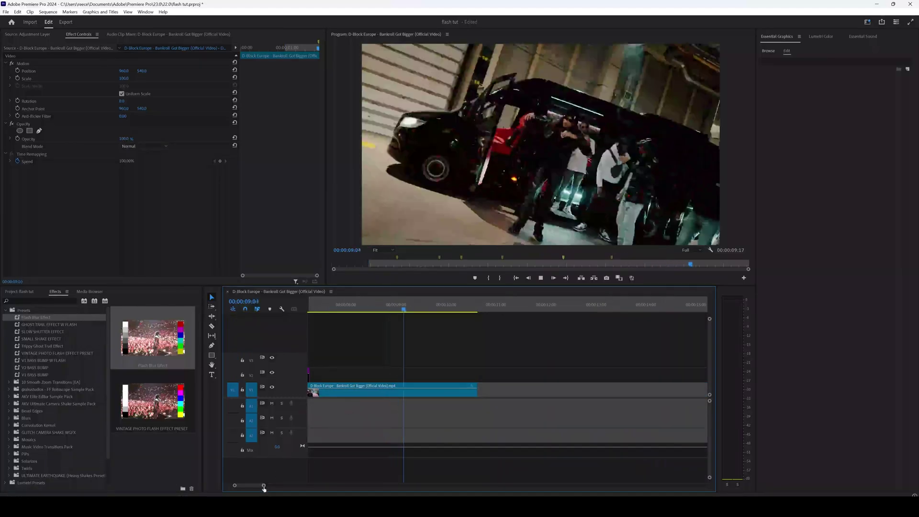
{"action": "left_click_drag", "start_coordinate": [264, 488], "coordinate": [315, 486]}
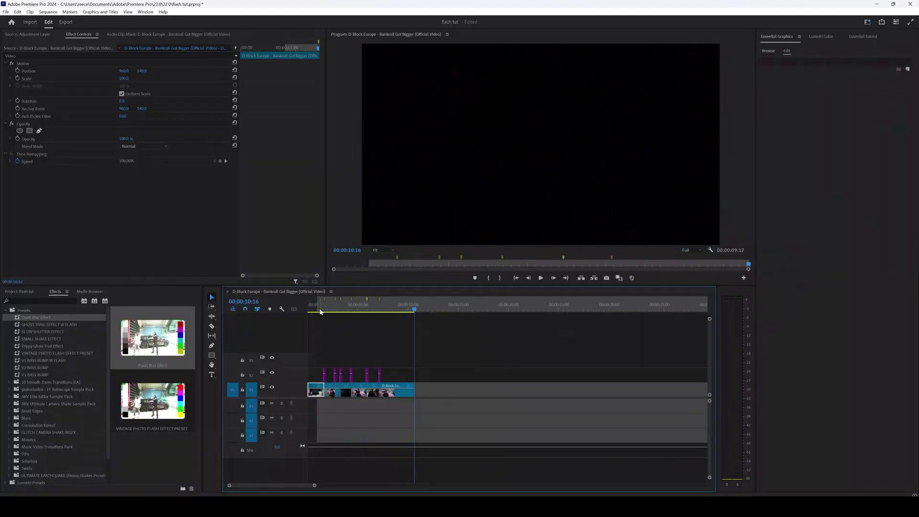